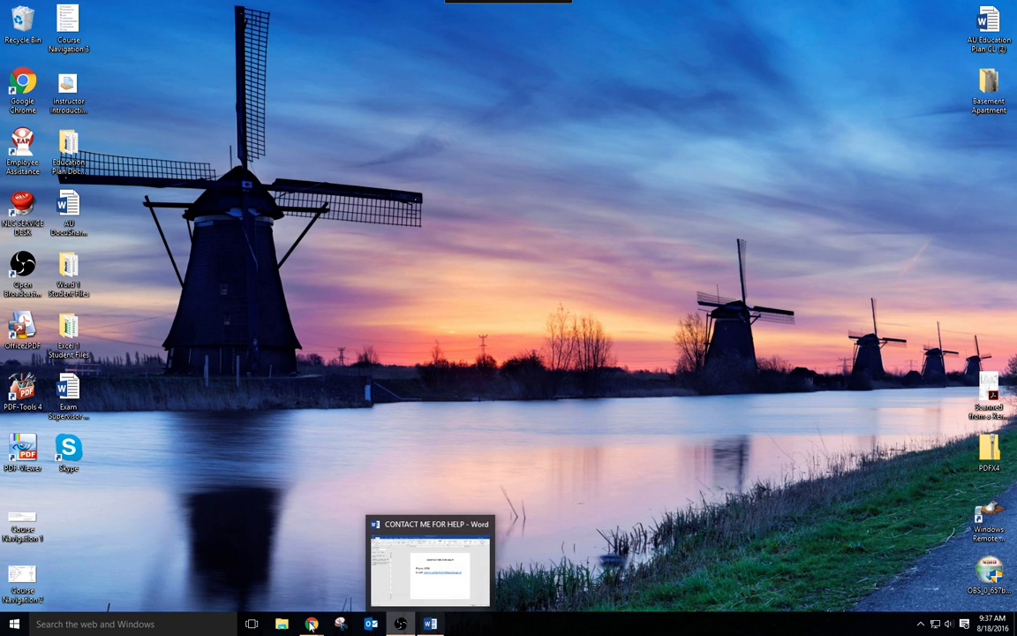
- Open Word 2016 with a new blank document and maximize its window
left_click(14, 624)
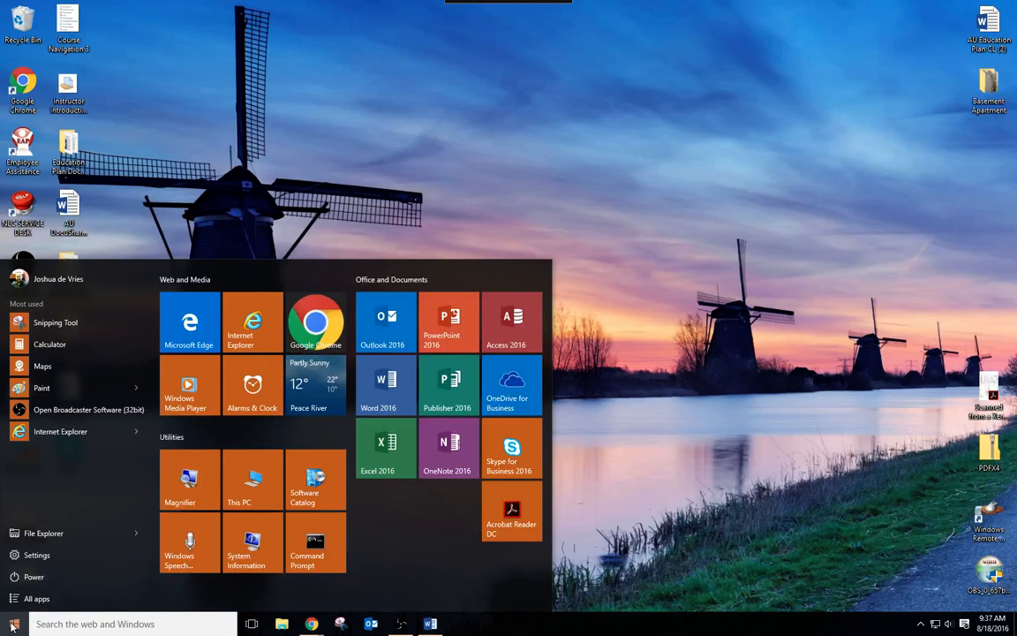
left_click(384, 386)
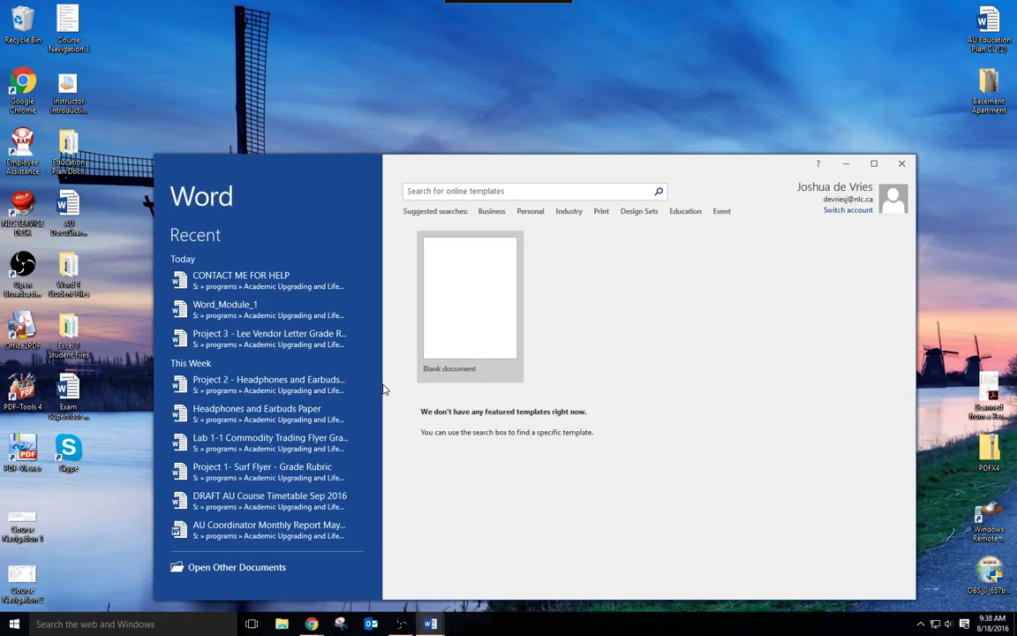
left_click_drag(469, 159, 447, 71)
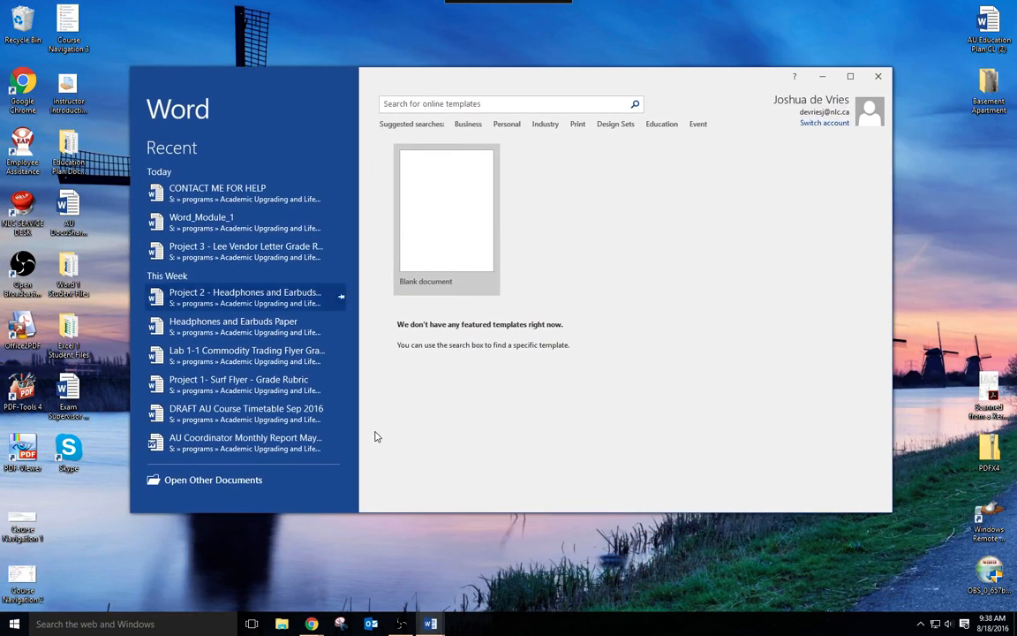
left_click(438, 233)
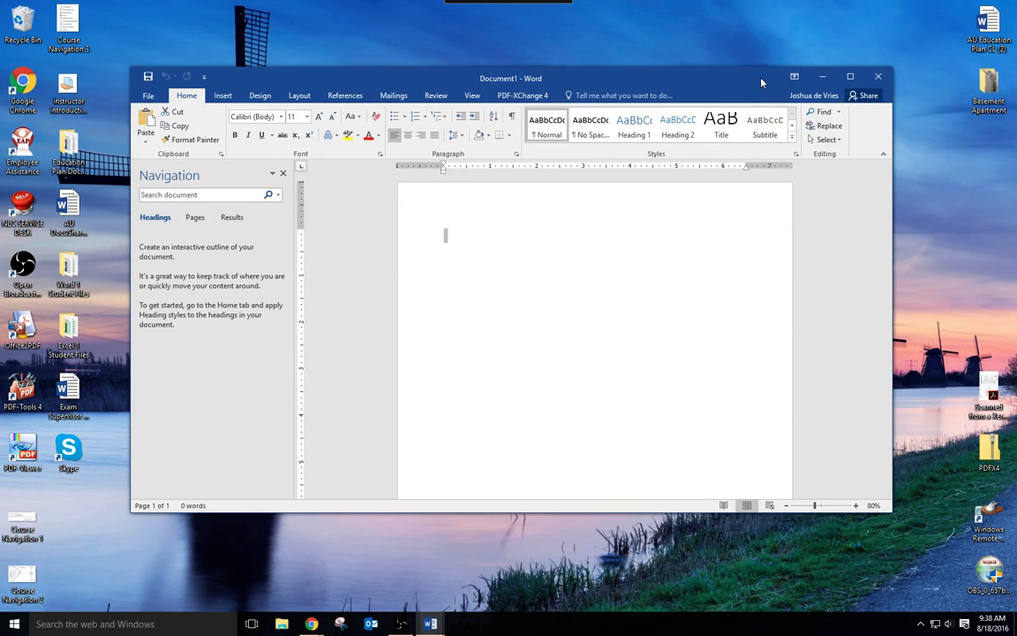
left_click(850, 79)
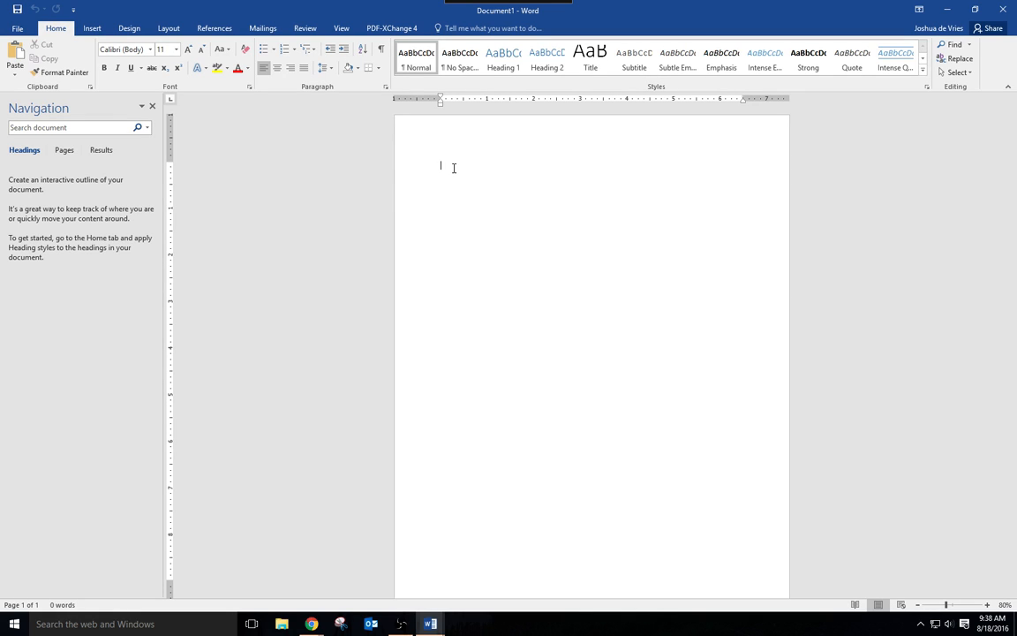
- Enter the title "Surf's Up!" with a blank paragraph beneath it and display the formatting marks
type("Surf's Up")
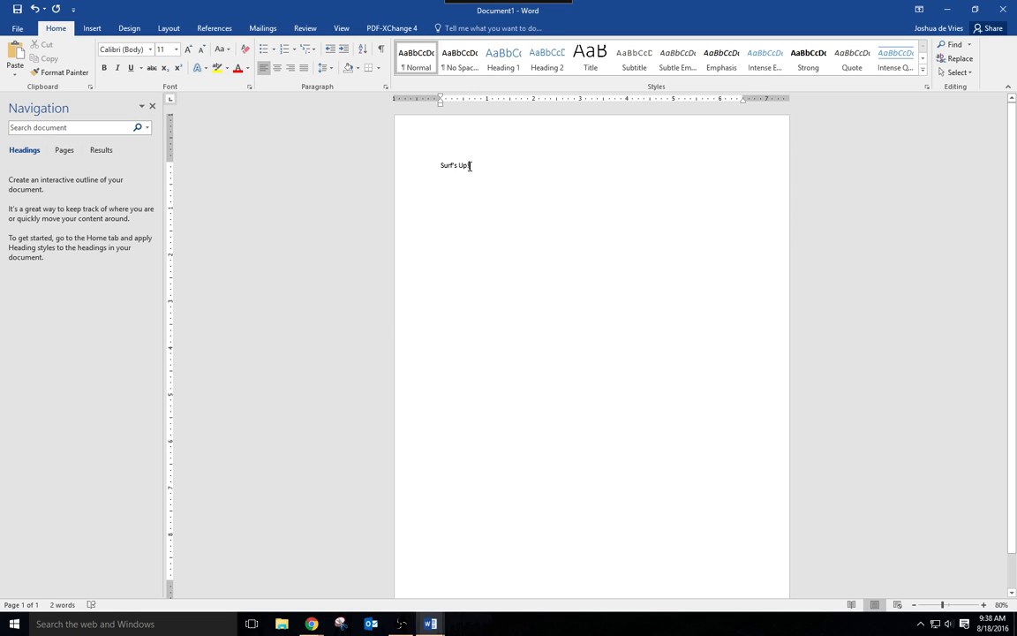
scroll(469, 165, "up", 5)
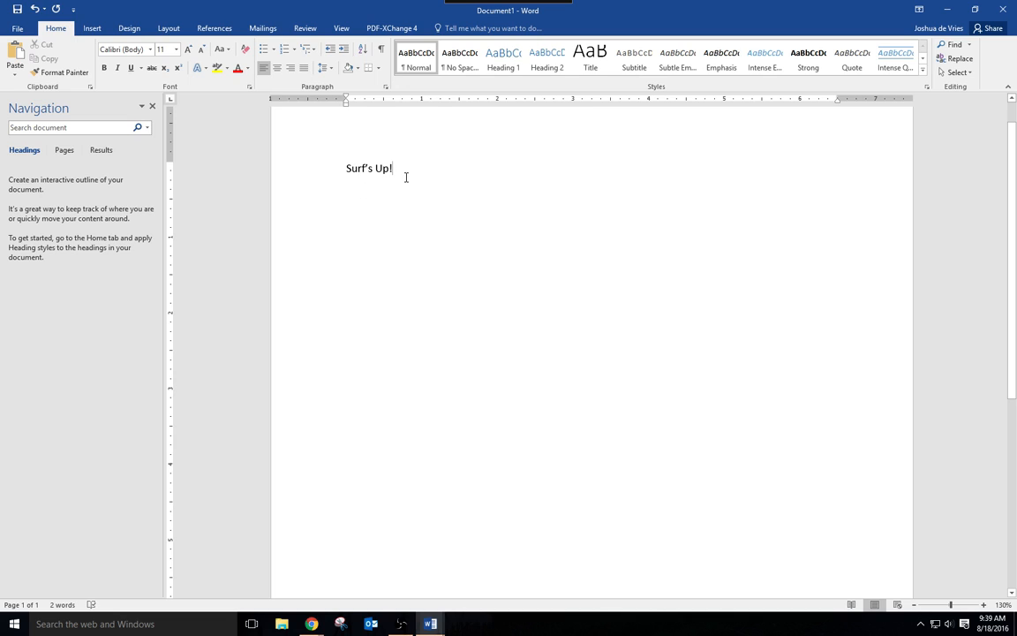
key("Return")
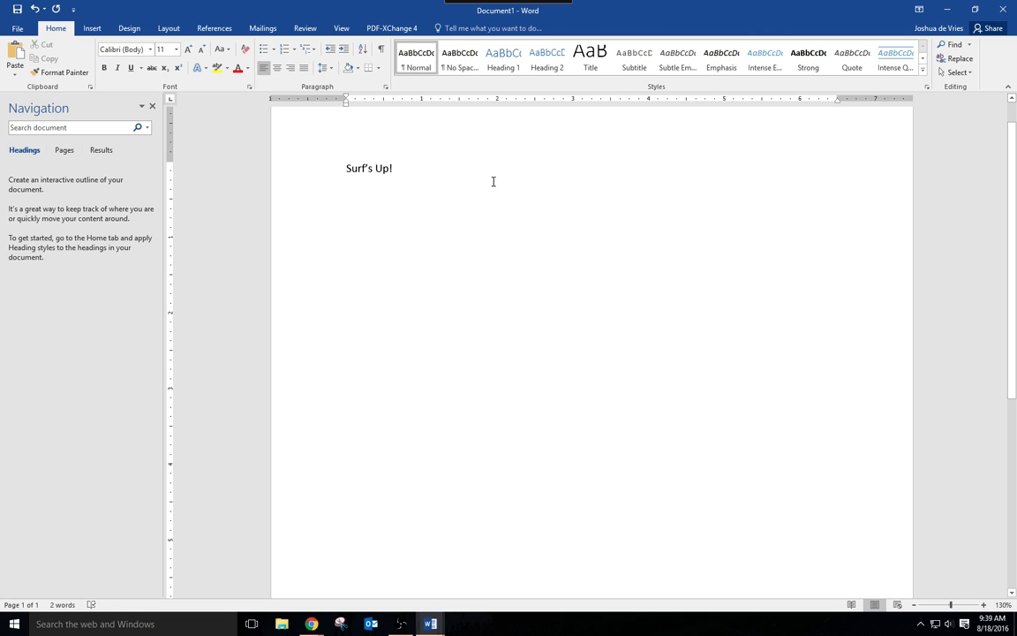
left_click(383, 51)
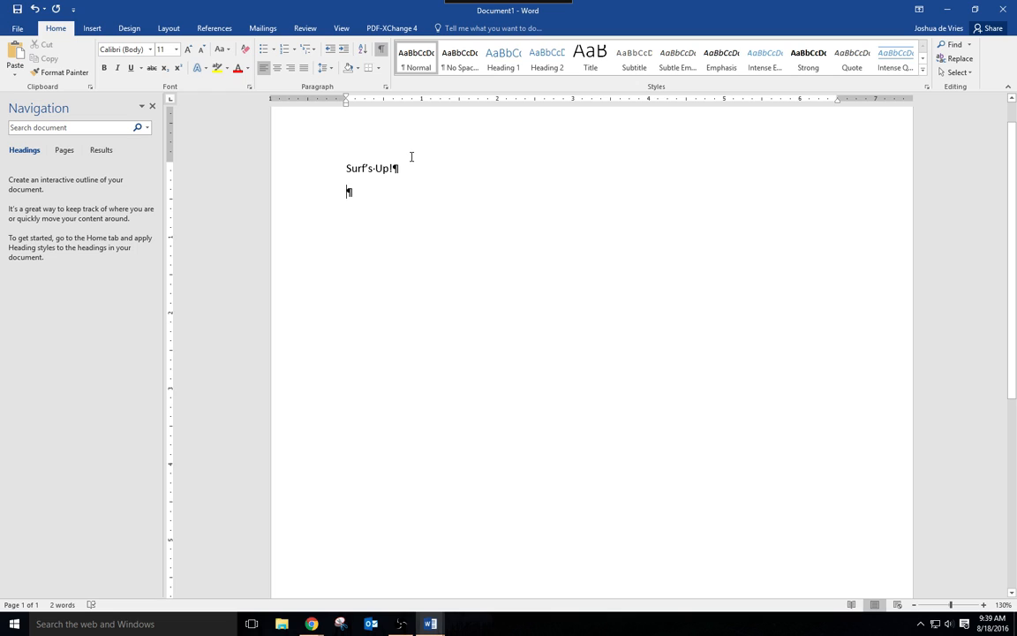
key("Return")
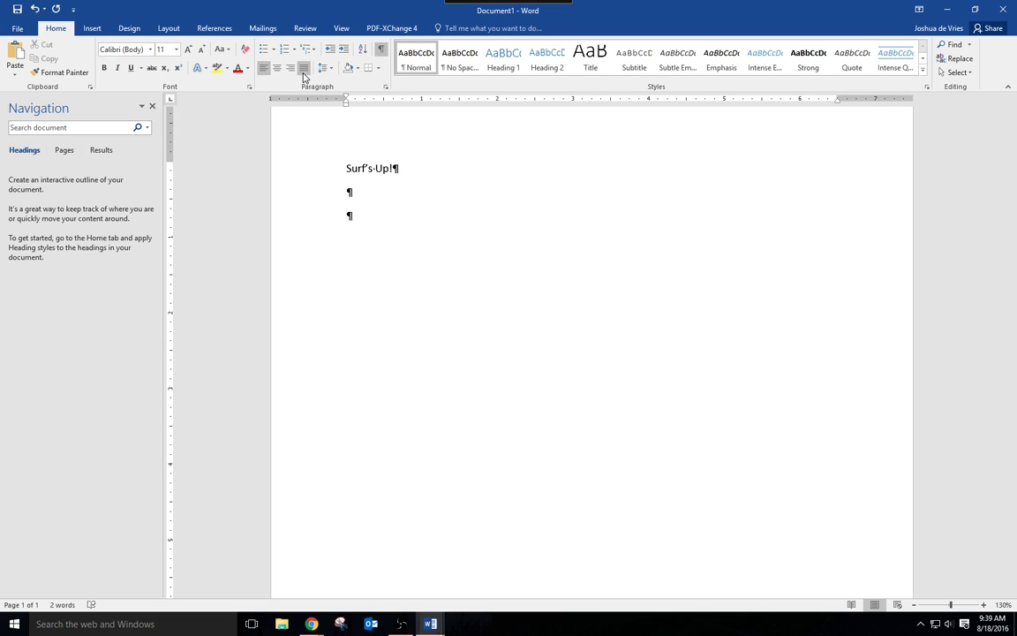
- Zoom the document to page width
left_click(341, 29)
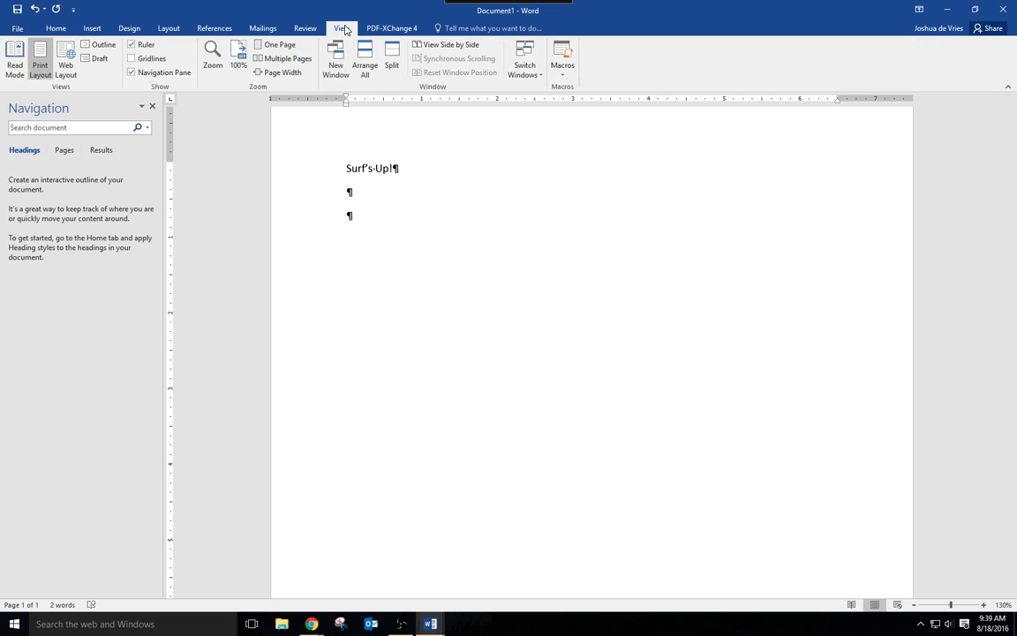
left_click(284, 72)
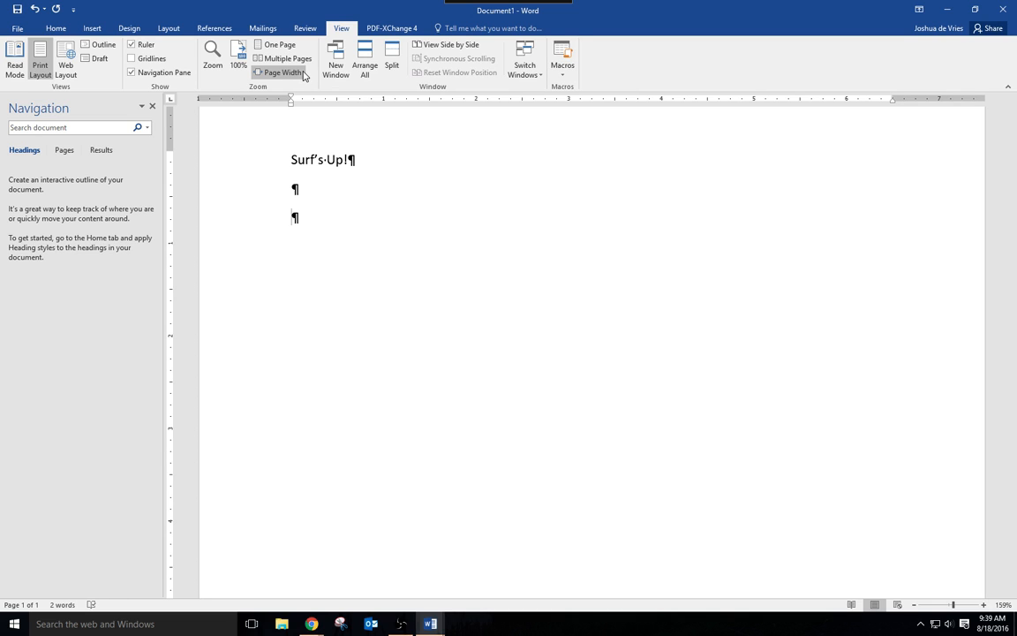
left_click(56, 28)
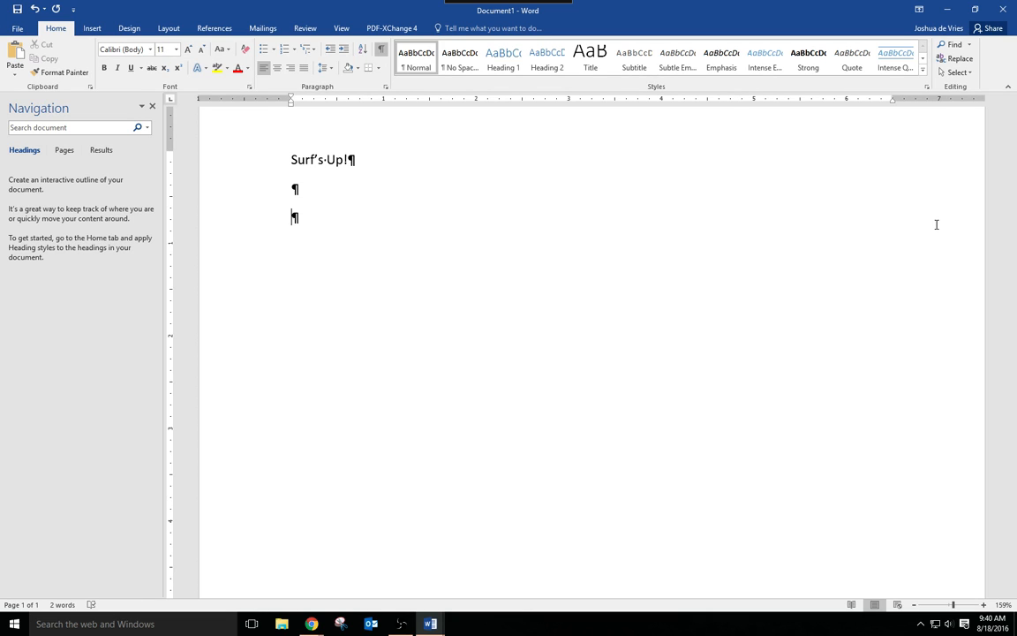
- Write the paragraph "Learn to surf or improve your form and skills on the waves through expert instruction from our award –winning surf school."
type("Learn to surf")
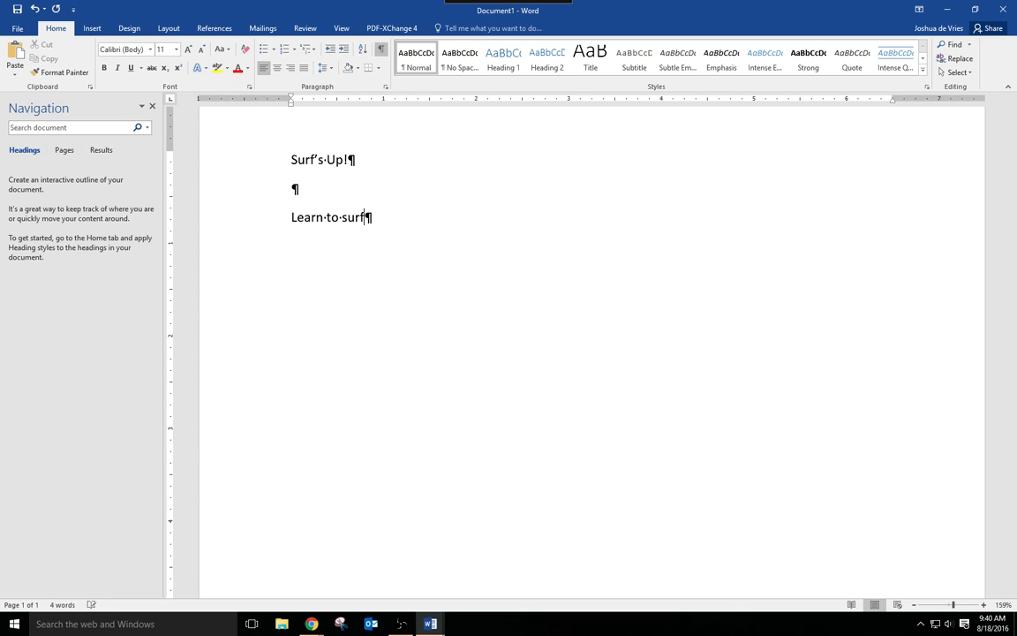
type(" or improve yo")
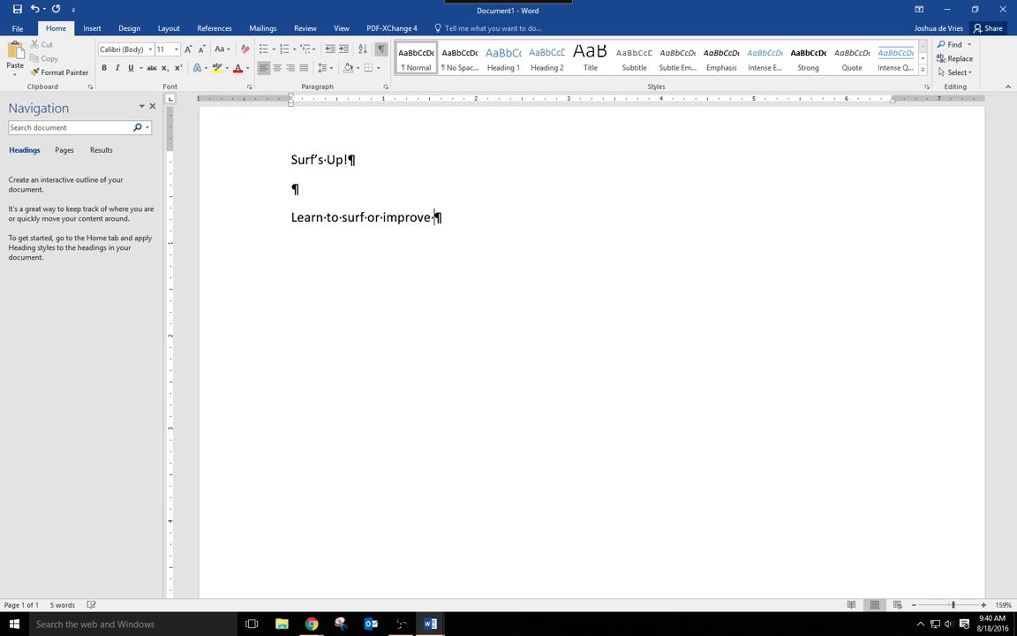
type("orm and skills o")
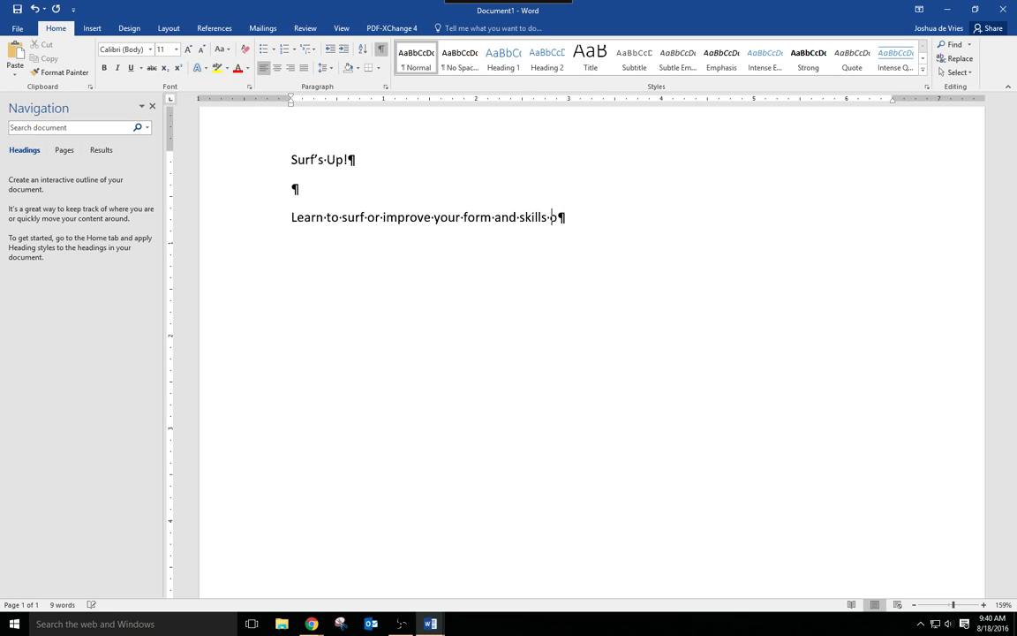
type("n the waves")
type(" through expert")
type(" instruction ")
type("from our award")
type(" wi")
key("BackSpace")
key("BackSpace")
type("-winni")
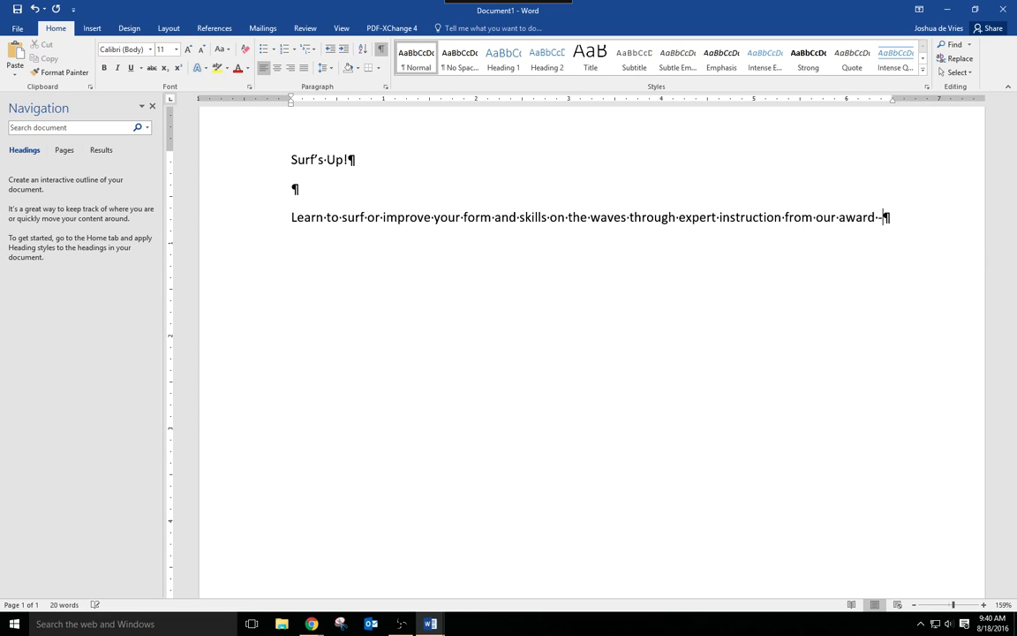
key("BackSpace")
key("BackSpace")
type("nin")
key("BackSpace")
key("BackSpace")
key("BackSpace")
type("ing ")
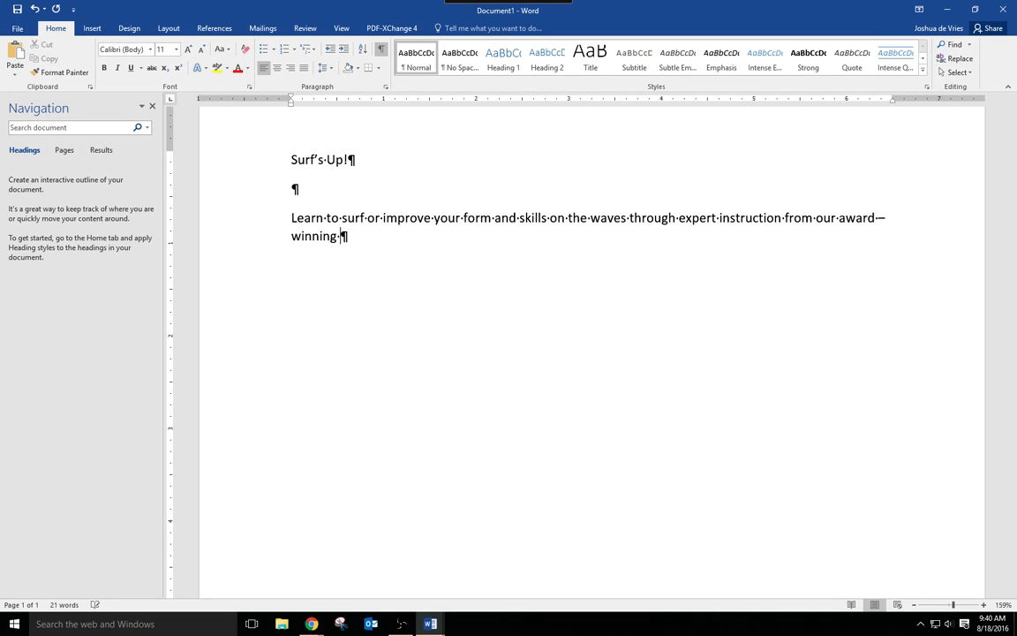
type("surf school.")
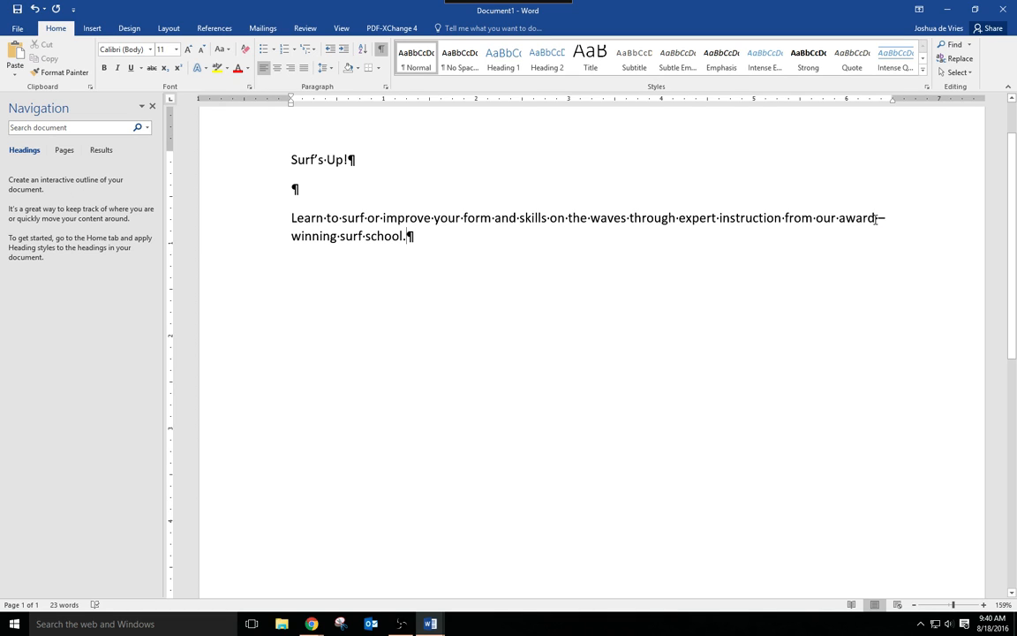
- Add a new paragraph reading "Private or group lessons", correcting the misspelled "goup" with the suggested spelling "group"
left_click_drag(626, 221, 631, 221)
left_click(419, 239)
key("Return")
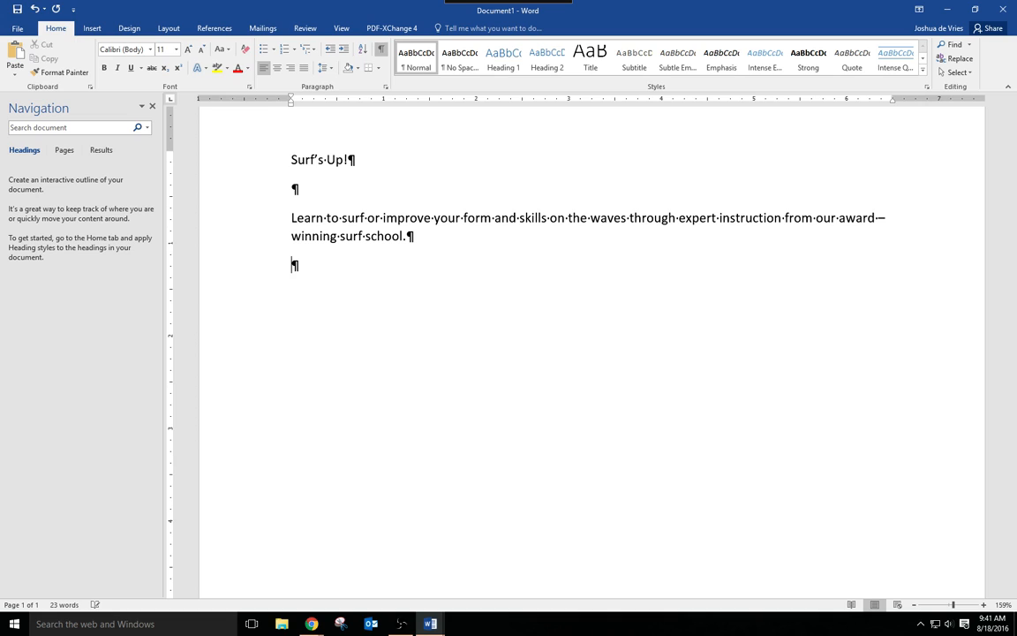
type("Private or goup")
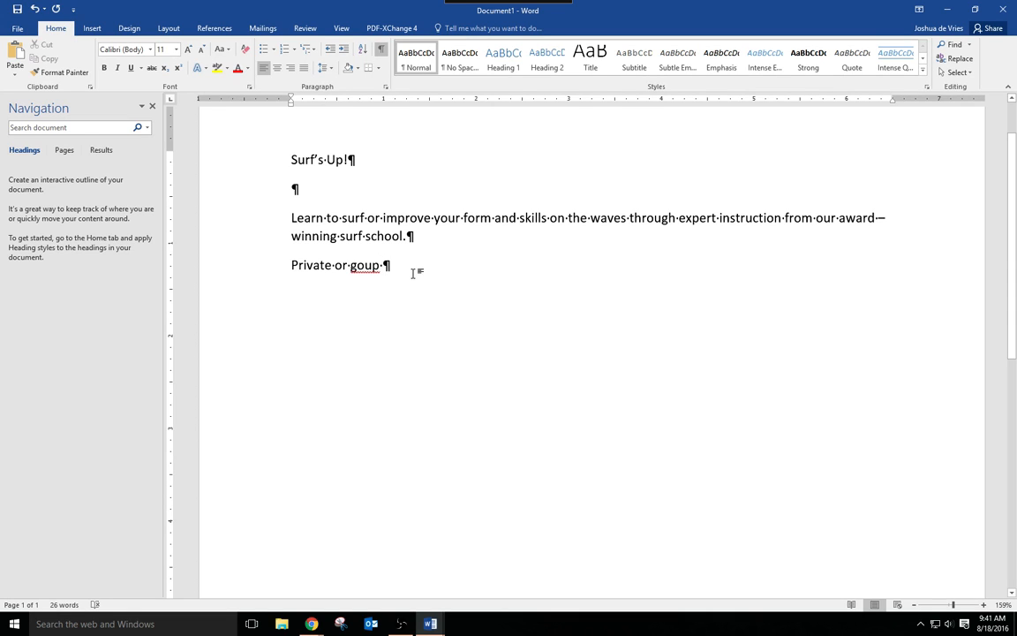
right_click(366, 267)
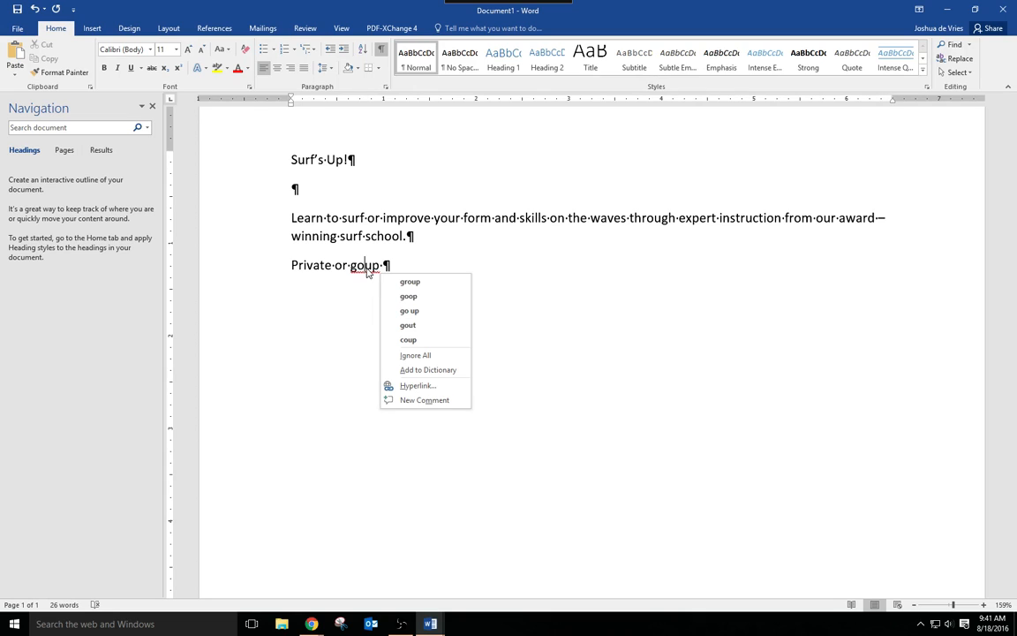
left_click(421, 285)
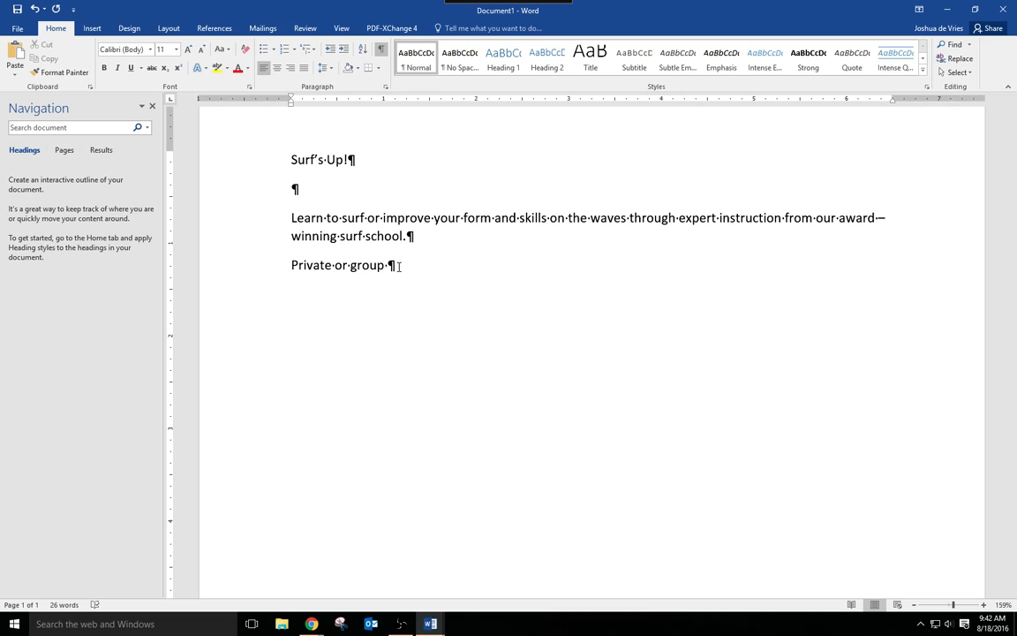
type("lessons")
- Add the line "Photo and video packages available" below the lessons line
key("Return")
type("Photo and video packages availanb")
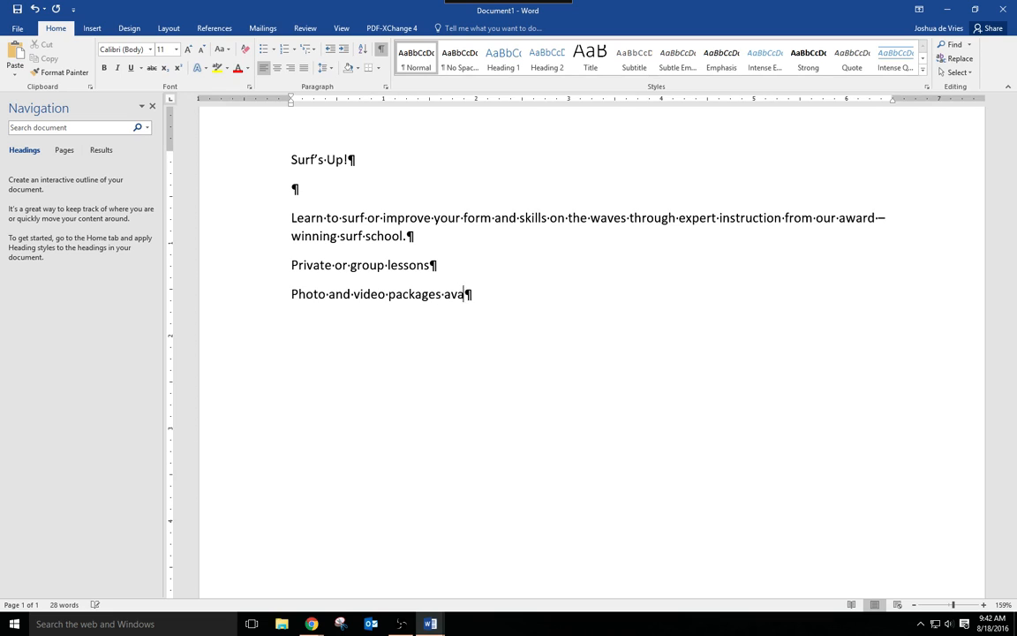
key("BackSpace")
key("BackSpace")
type("ble")
- Add the line "Reef shoes and surfboard rental included" below the photo and video line
key("Return")
type("Reef ")
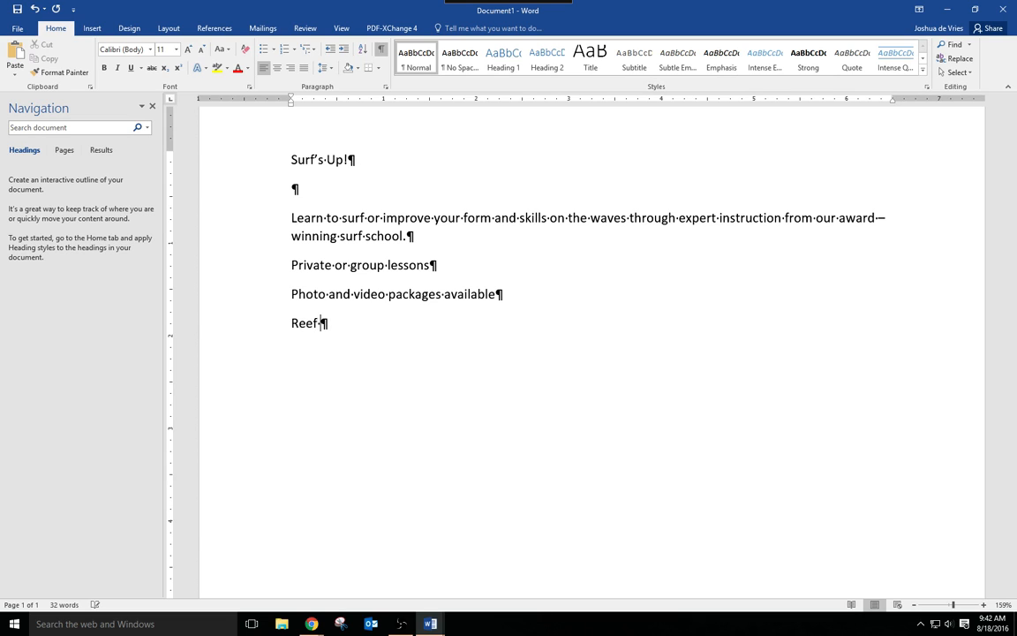
type("shoes and surf")
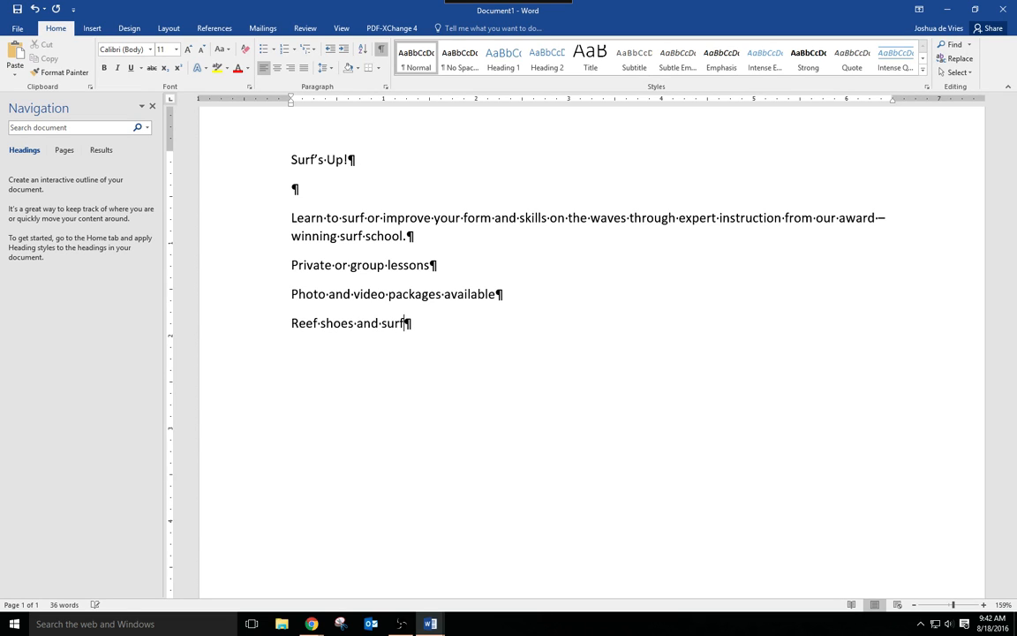
key("BackSpace")
type("fboard rental included")
- Add a closing line reading "To sign up for a lesson, call" followed by the surf school's phone number and an exclamation mark
key("Return")
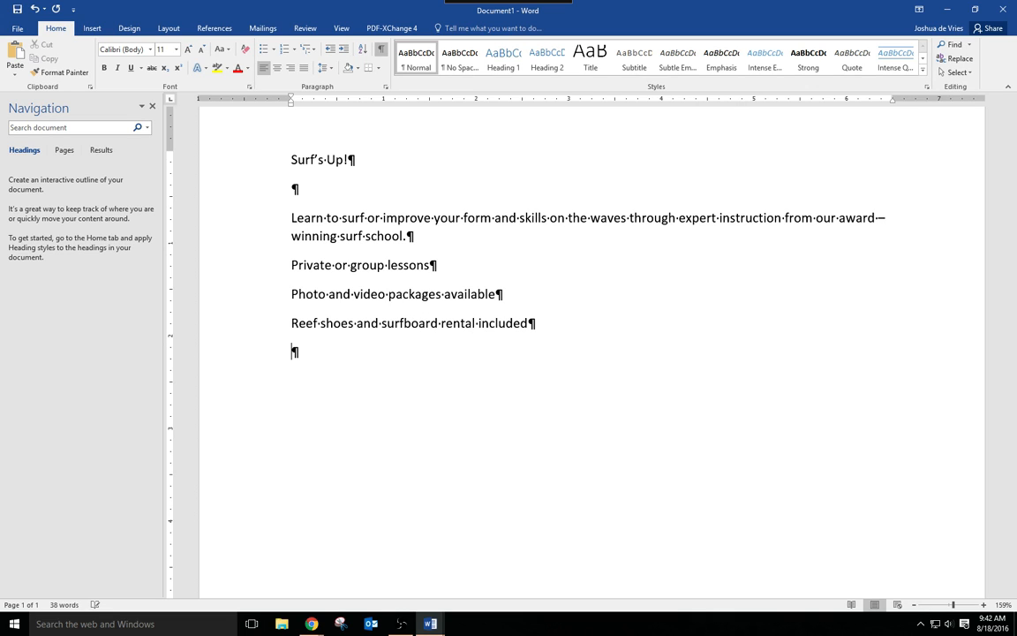
type("To sign up for a lesson,")
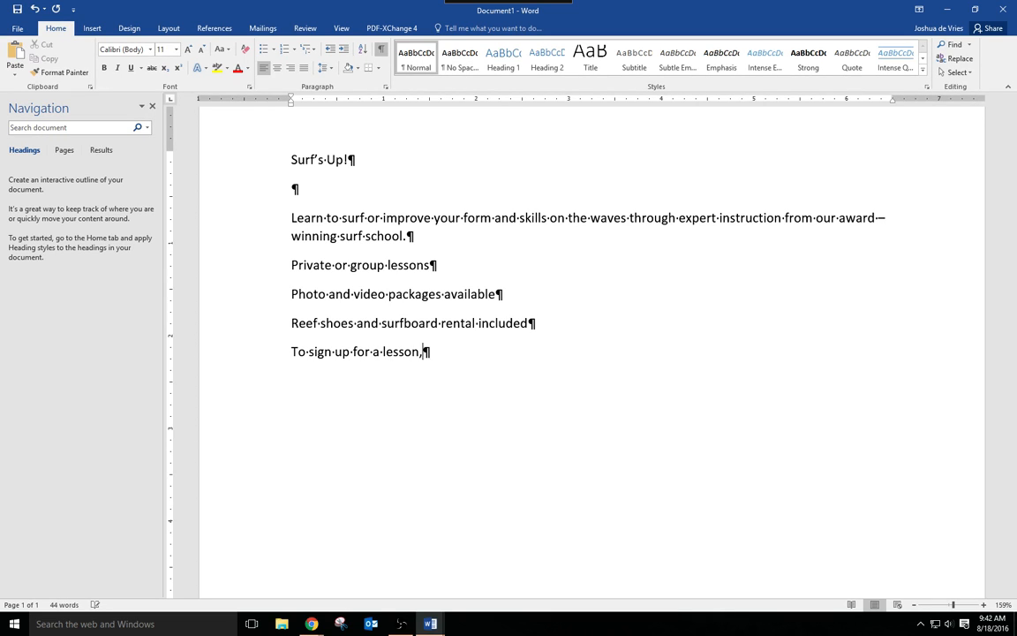
type(" call 555-SU")
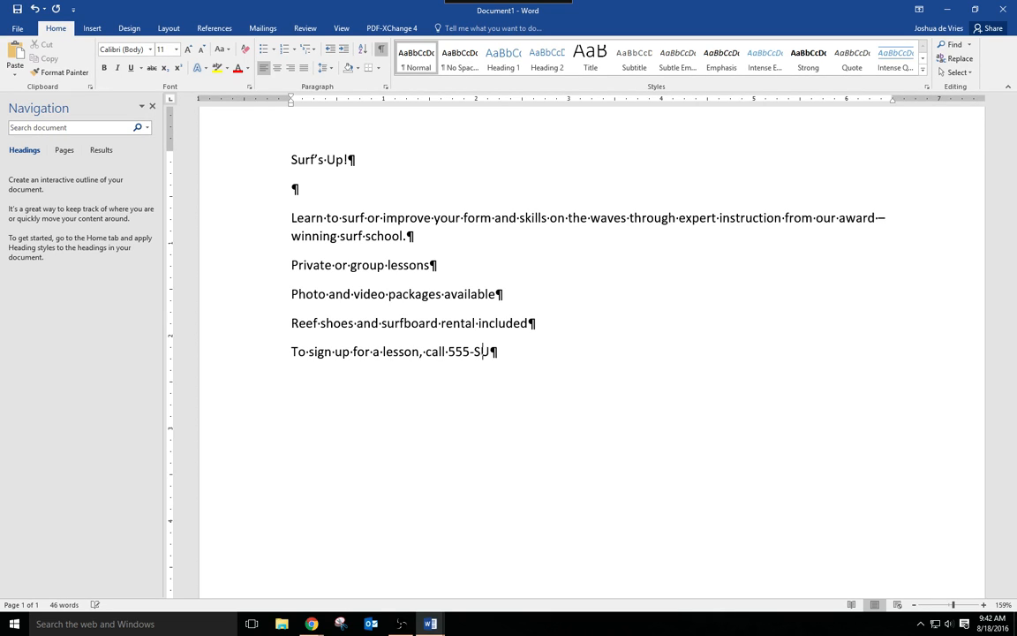
type("RF!")
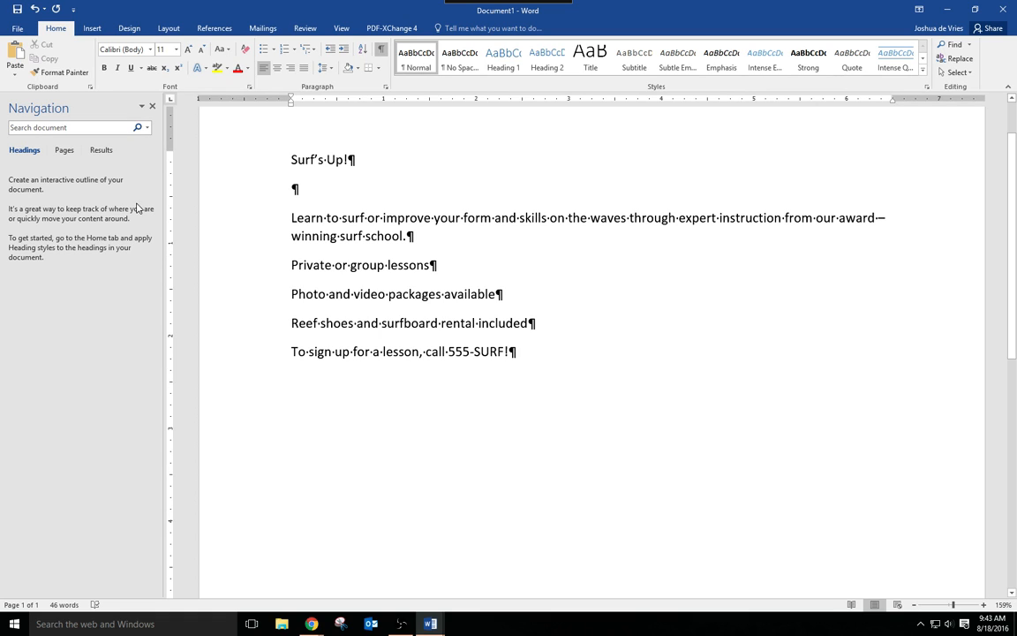
- Start saving the document for the first time and browse to INFO PRO, INFO PRO 10, INF 1030 as the destination
left_click(18, 28)
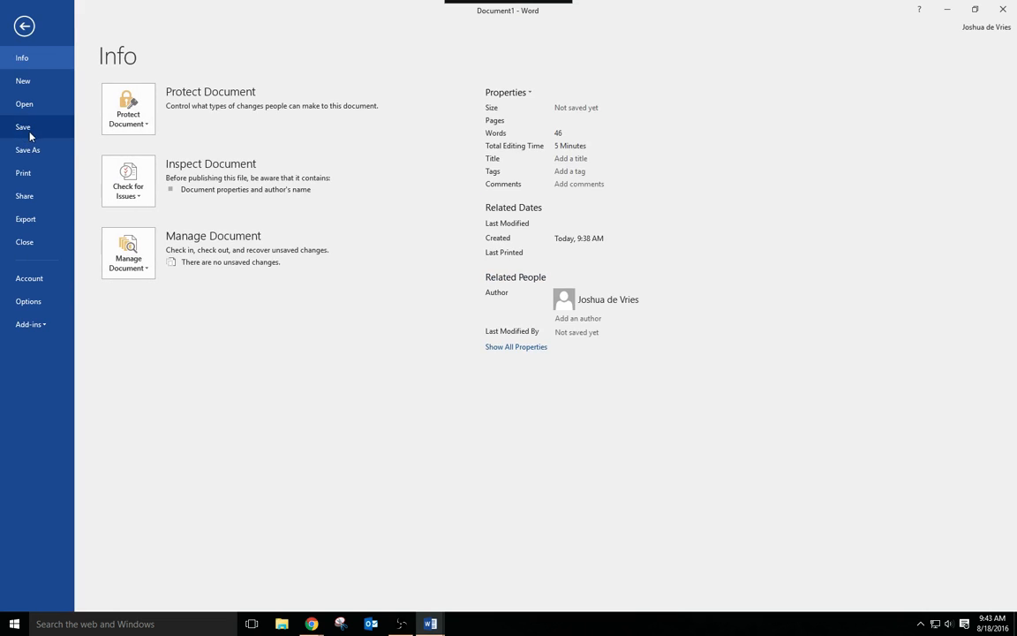
left_click(31, 132)
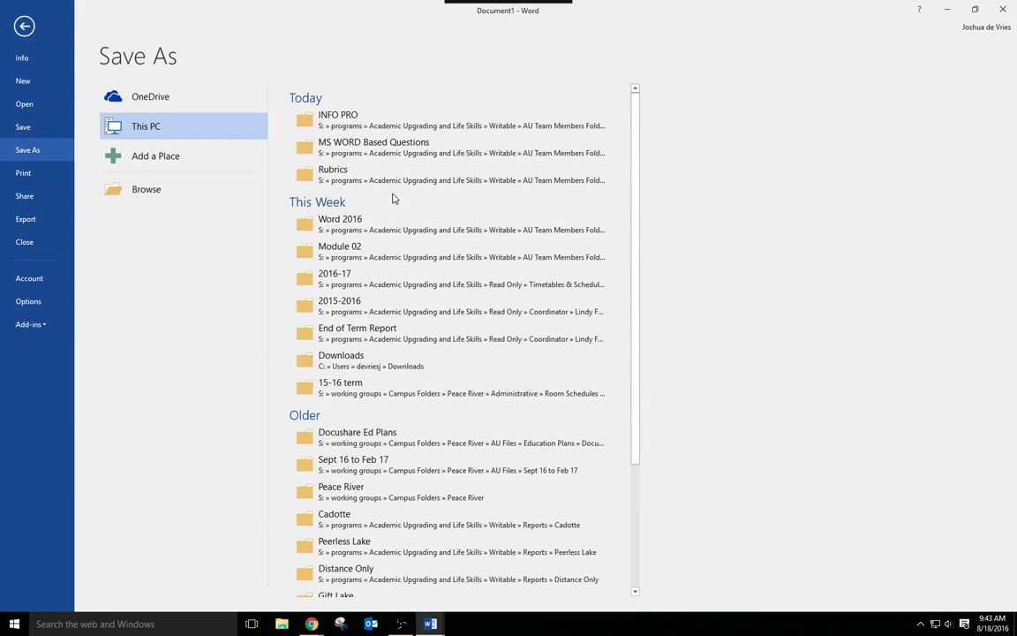
left_click(364, 122)
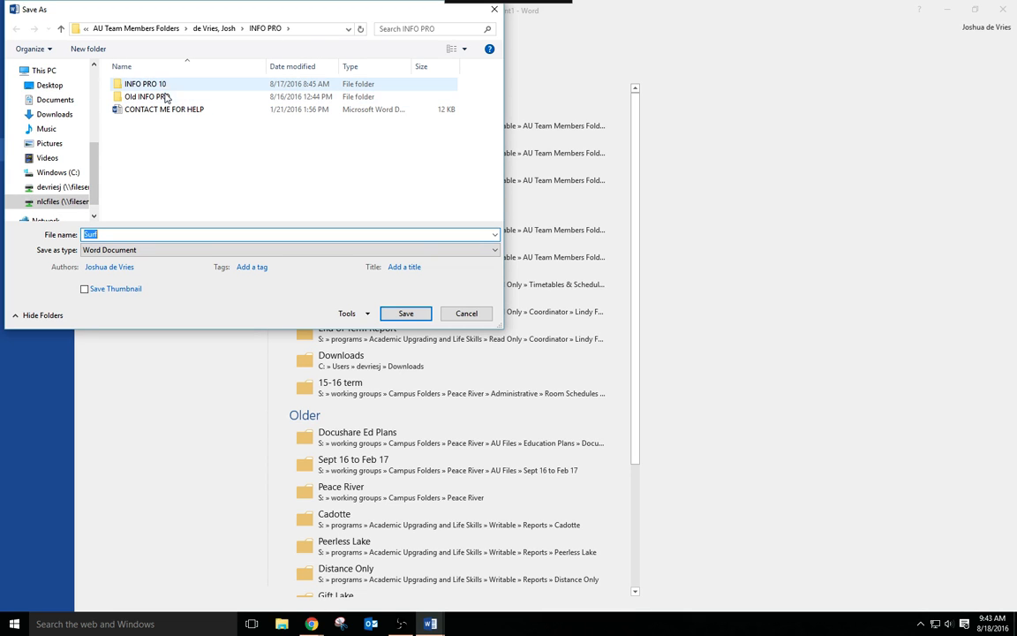
double_click(164, 86)
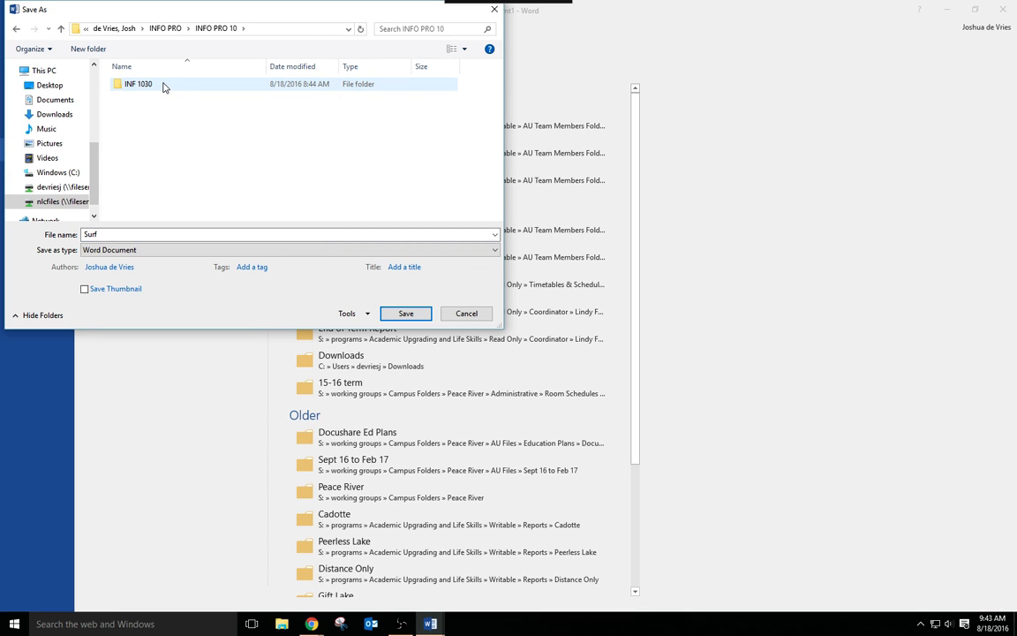
double_click(162, 86)
- Create a new folder named "Student example work" inside the INF 1030 folder
right_click(147, 170)
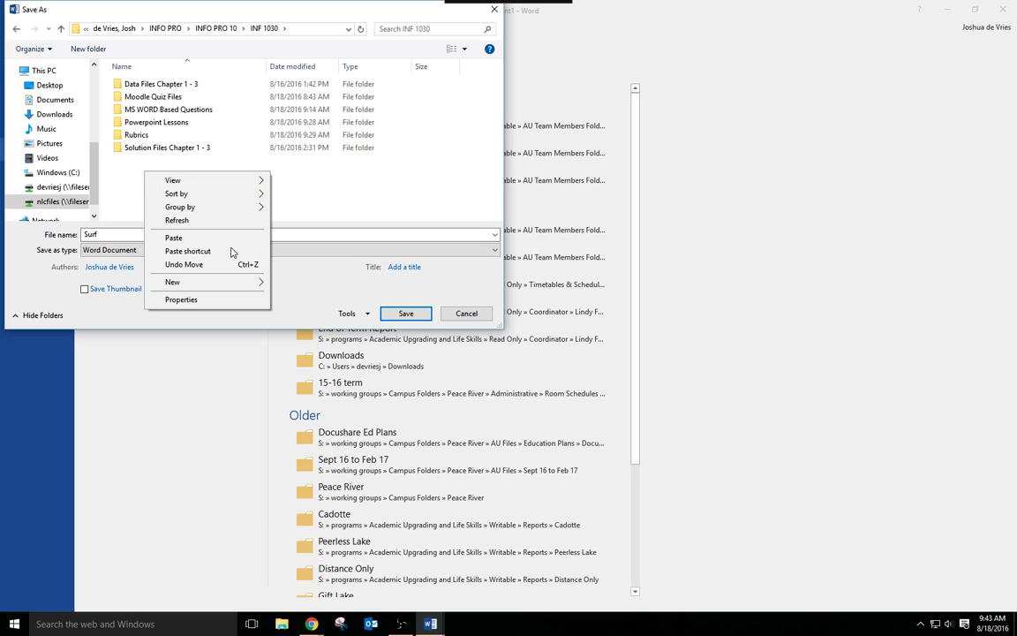
mouse_move(216, 282)
left_click(339, 283)
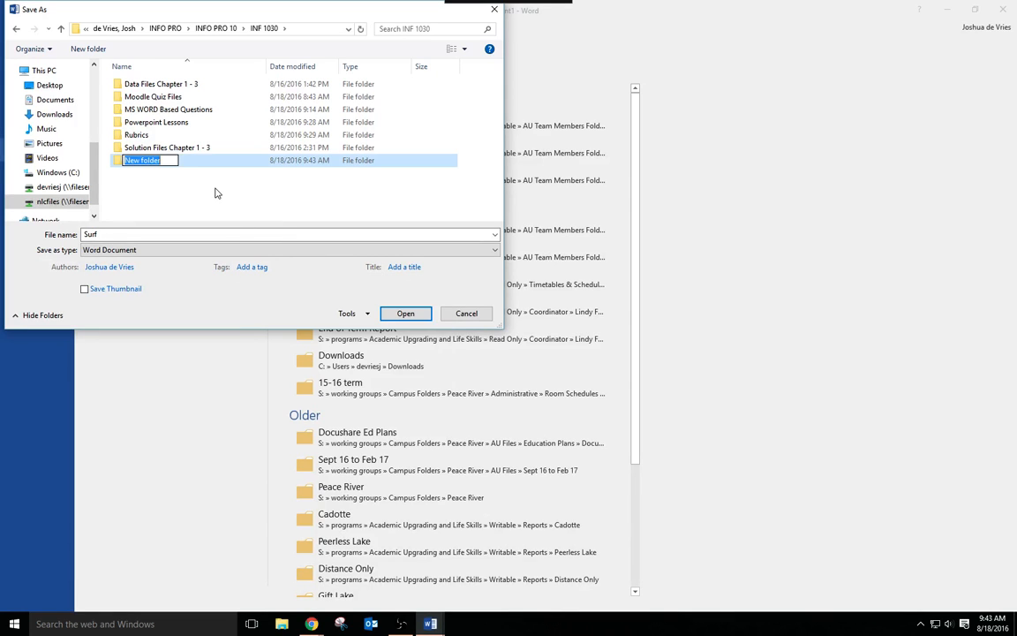
type("Student eva")
key("BackSpace")
key("BackSpace")
type("xample")
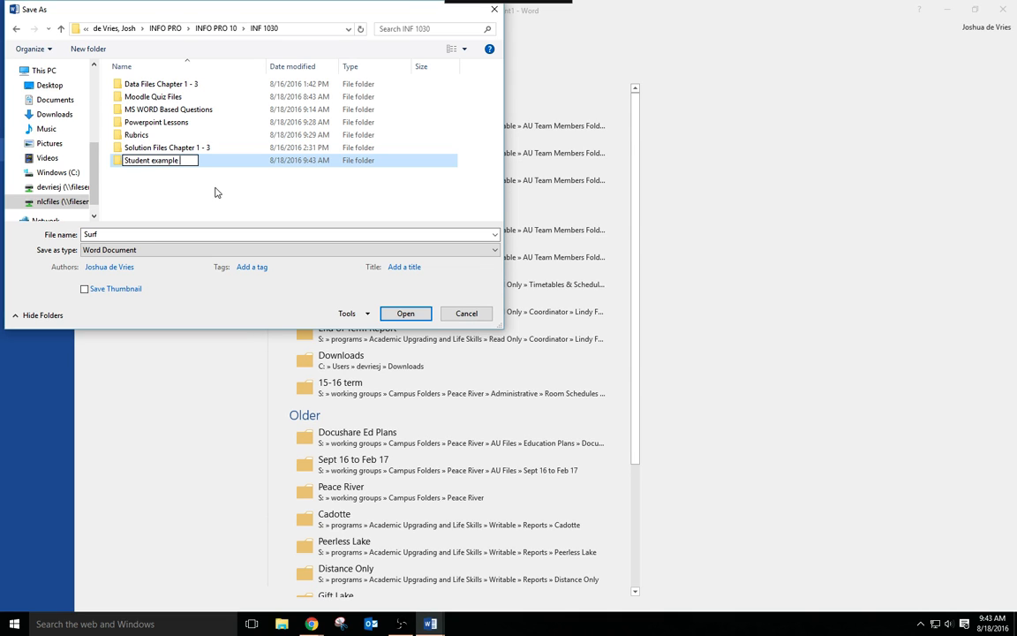
type(" work")
key("Return")
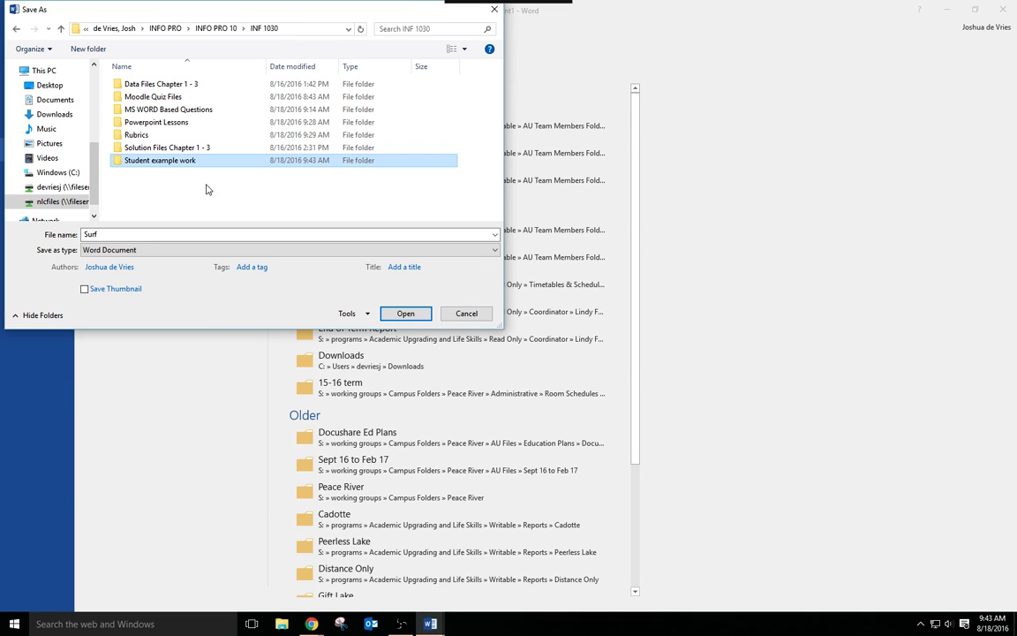
- Save the document in the "Student example work" folder with the file name "Surfs up by" followed by the author's full name
double_click(173, 163)
left_click(108, 233)
type("s up by Josh")
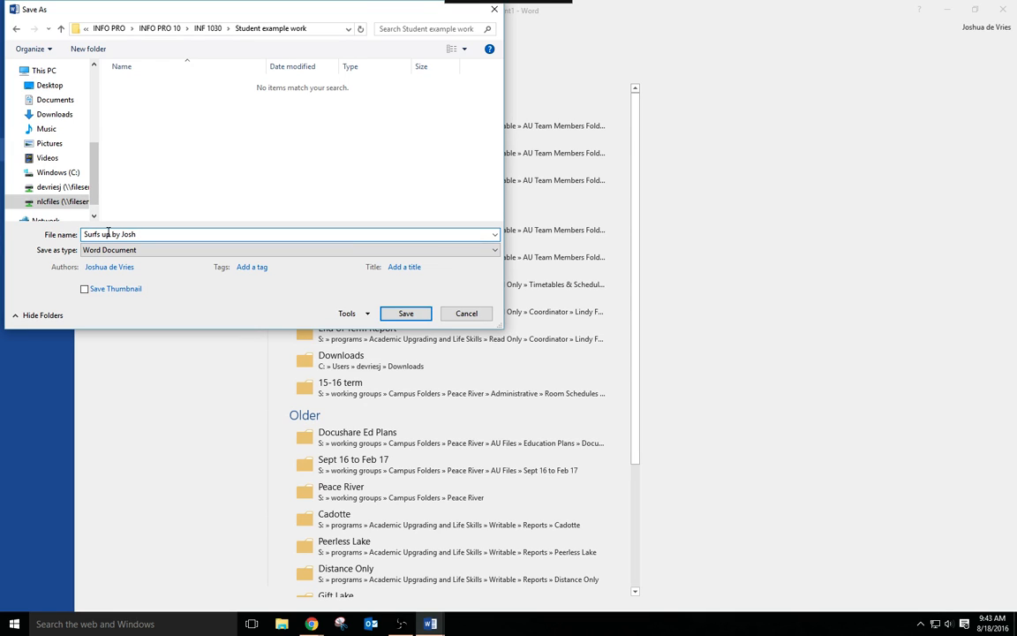
type(" devries")
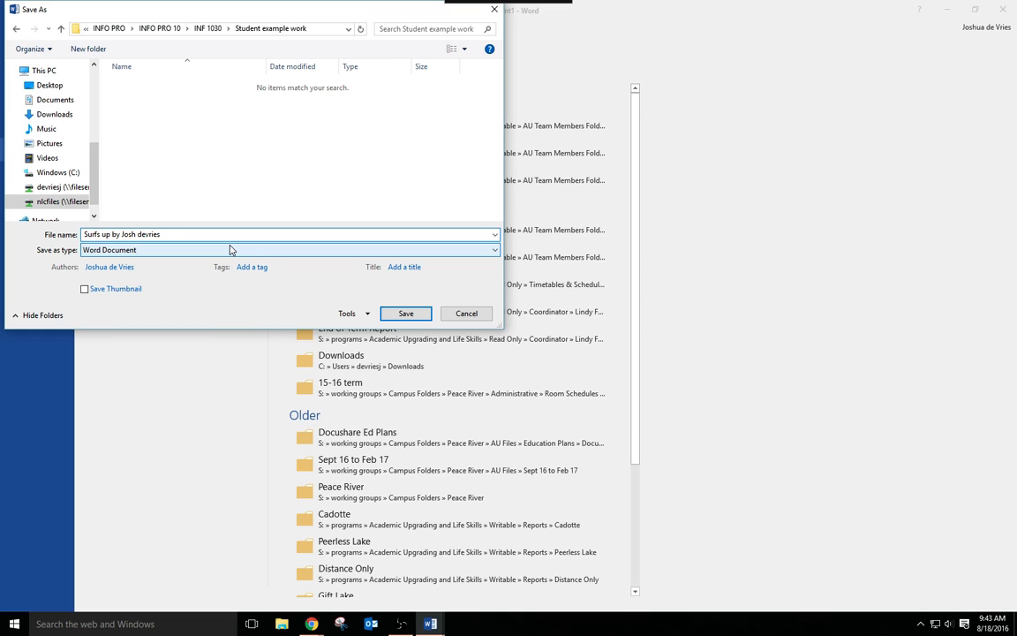
left_click(406, 314)
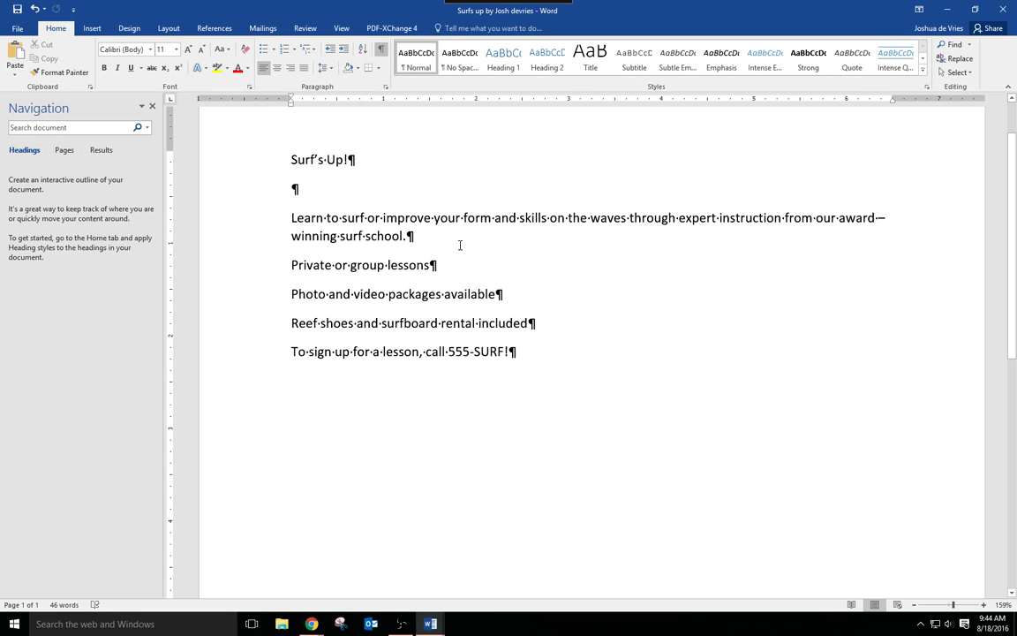
- Center the "Surf's Up!" title and the closing sign-up line
left_click(323, 160)
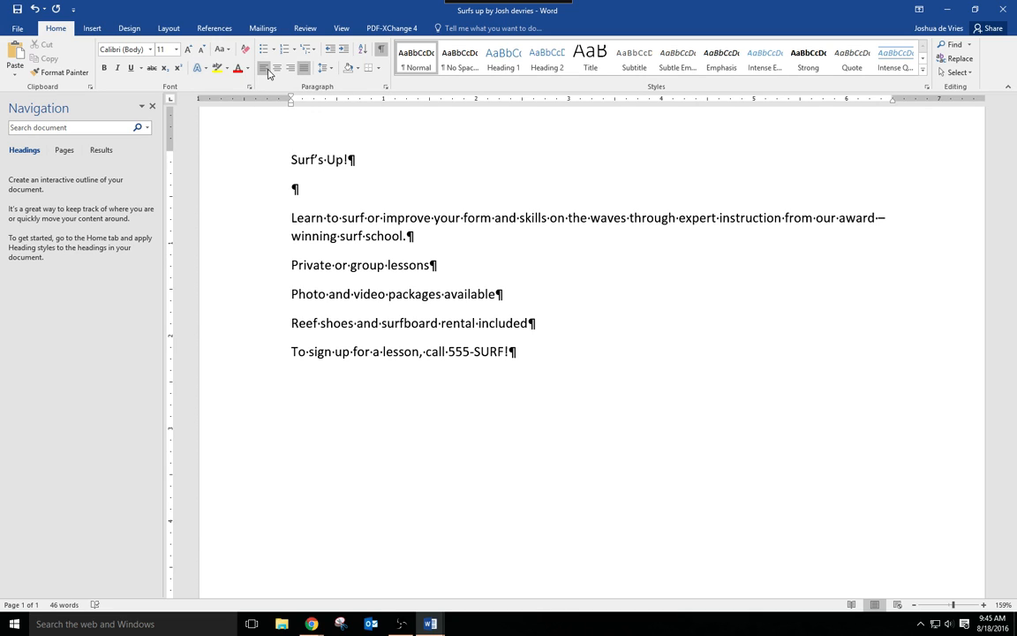
left_click(279, 70)
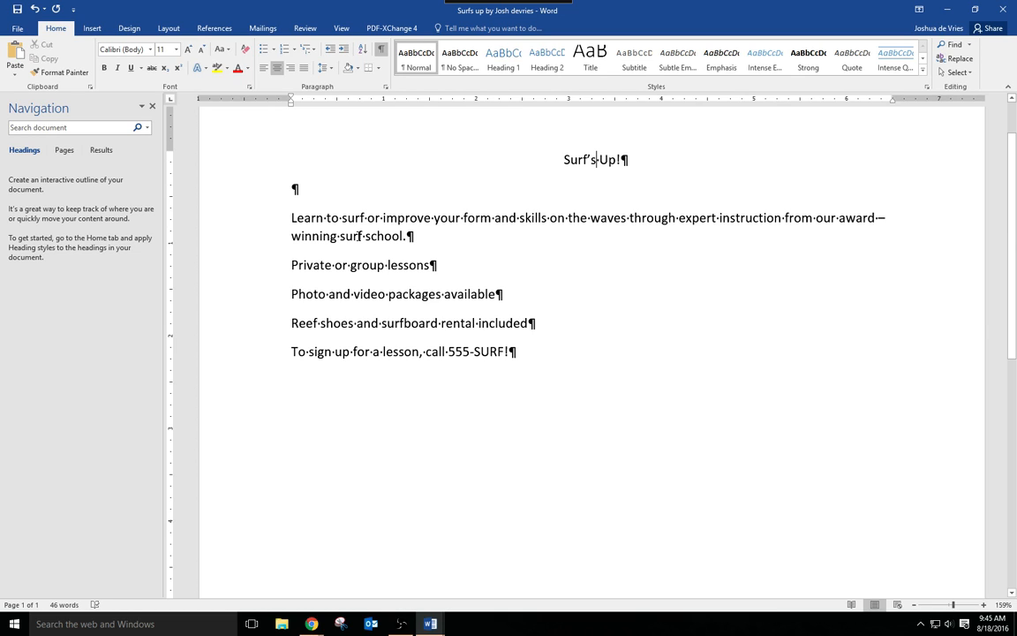
left_click(405, 353)
left_click(276, 69)
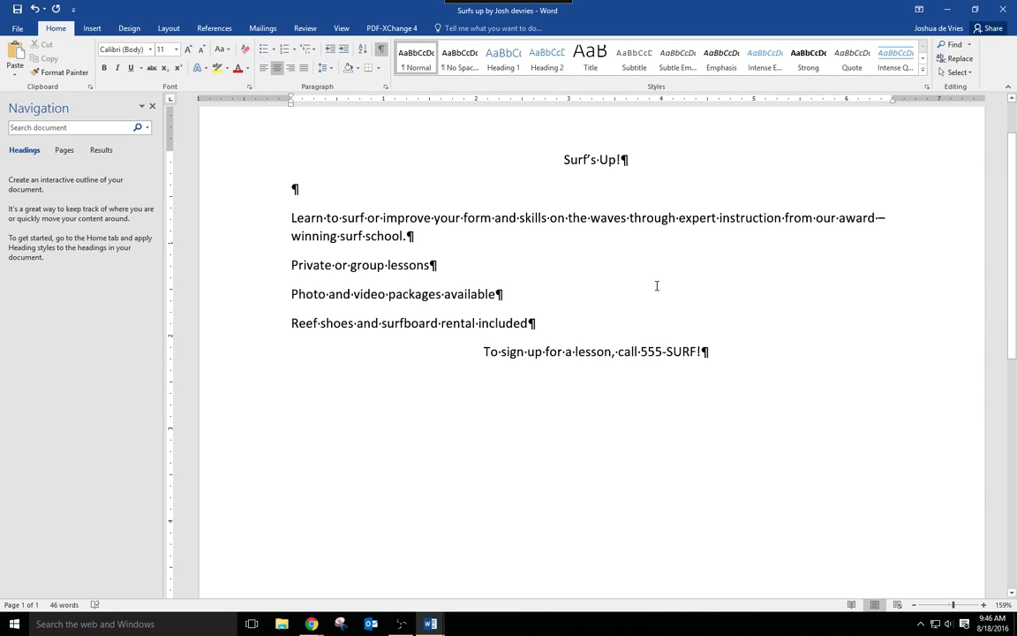
- Try a 72-point font size on the "Surf's Up!" title and undo the change
left_click_drag(563, 159, 628, 164)
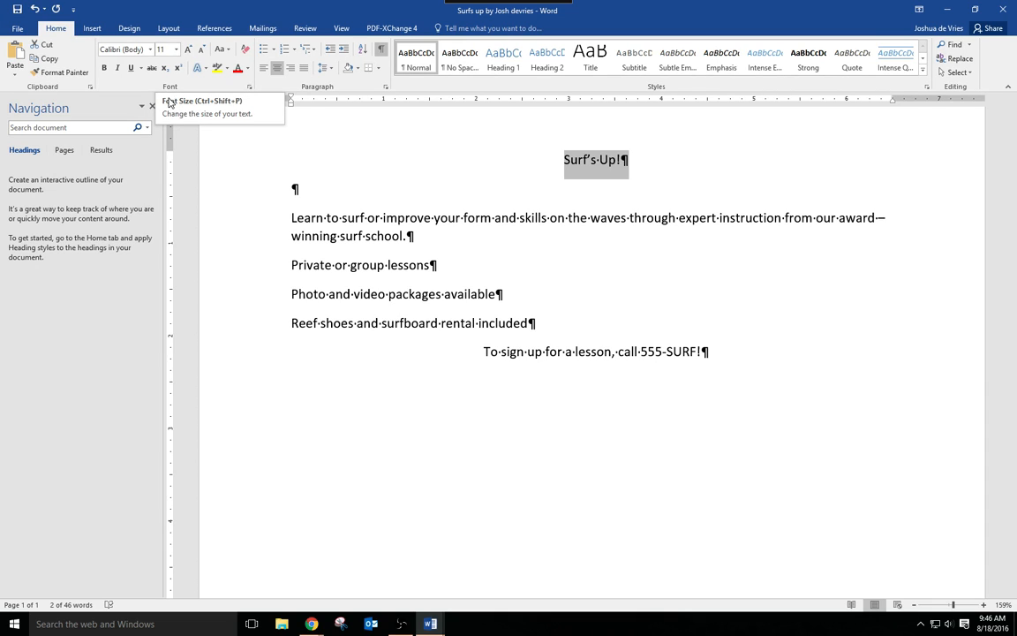
left_click(177, 50)
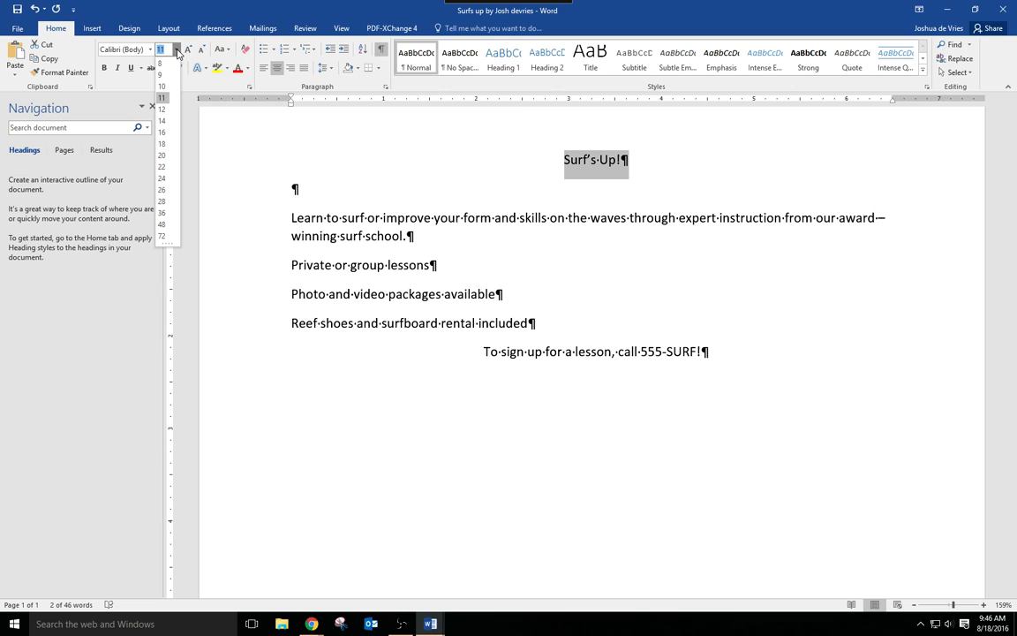
left_click(163, 236)
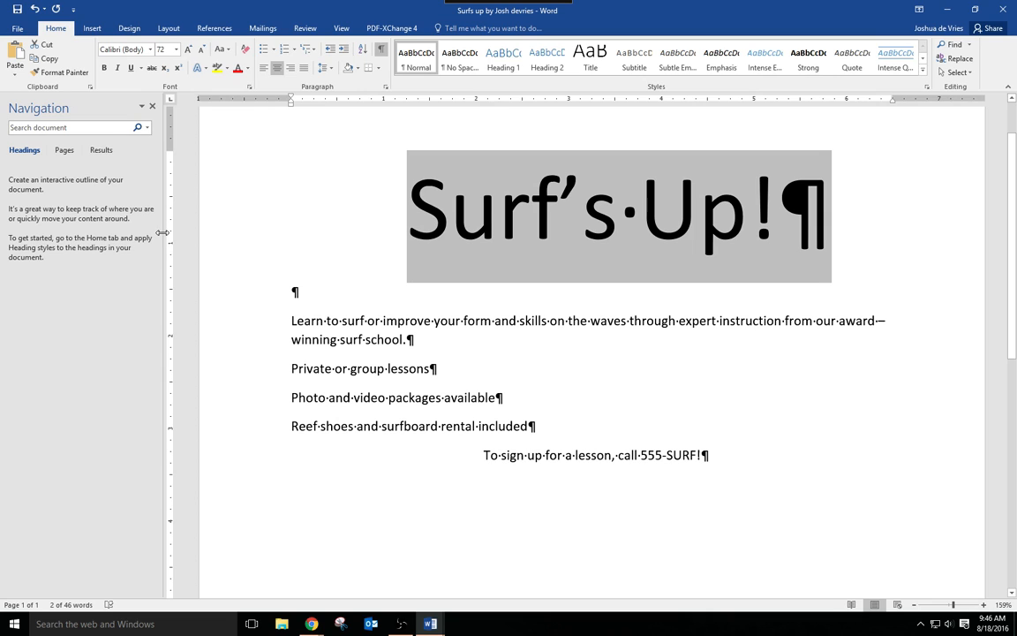
left_click(35, 11)
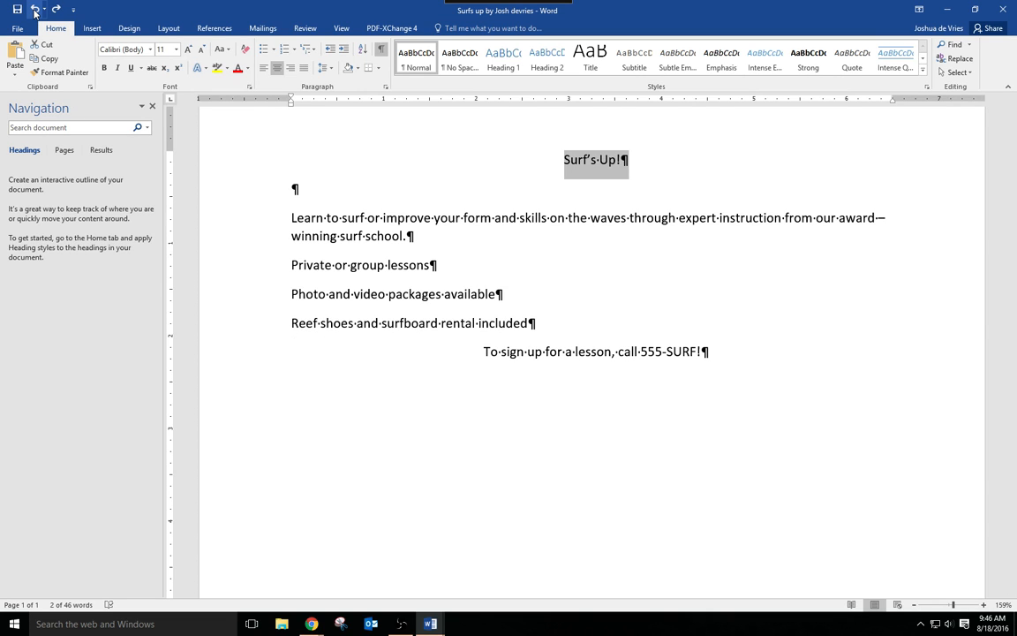
- Set the font size of the selected "Surf's Up!" title to 72 points
right_click(595, 172)
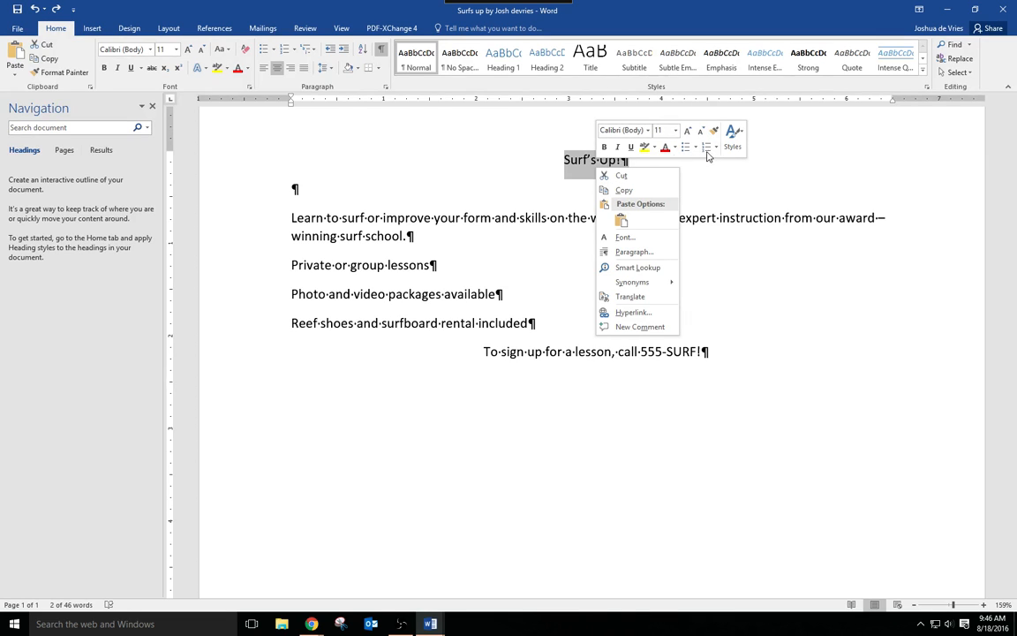
left_click(676, 130)
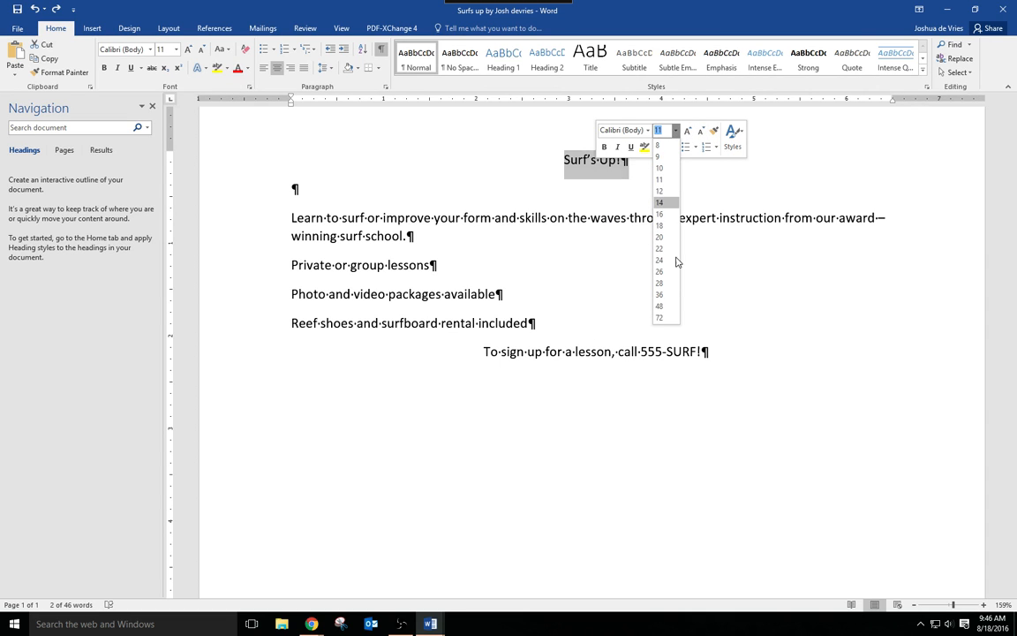
left_click(660, 318)
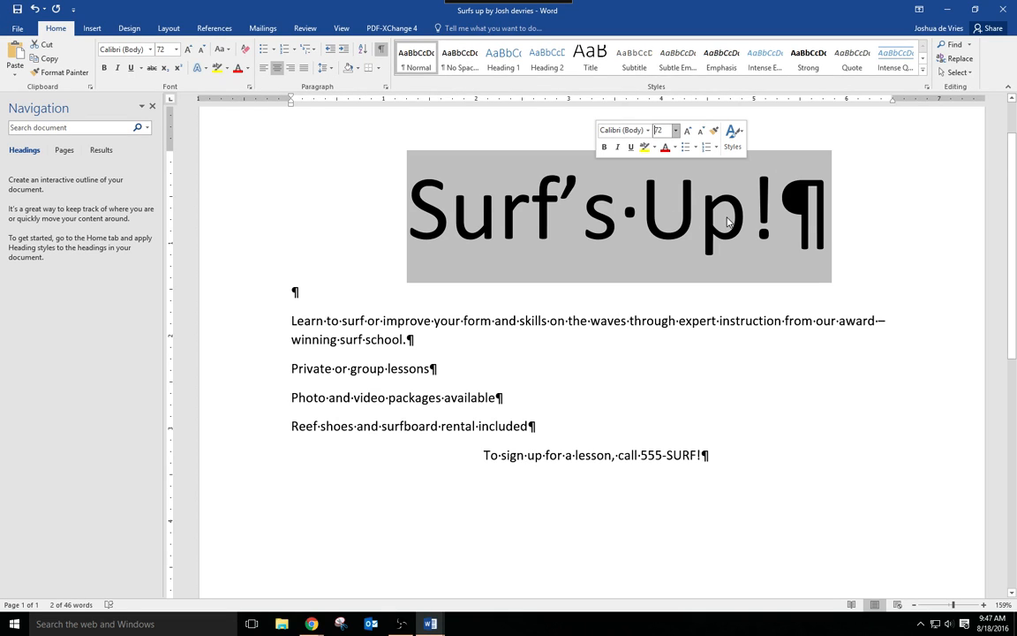
- Change the title's font to Rockwell Extra Bold
left_click(150, 50)
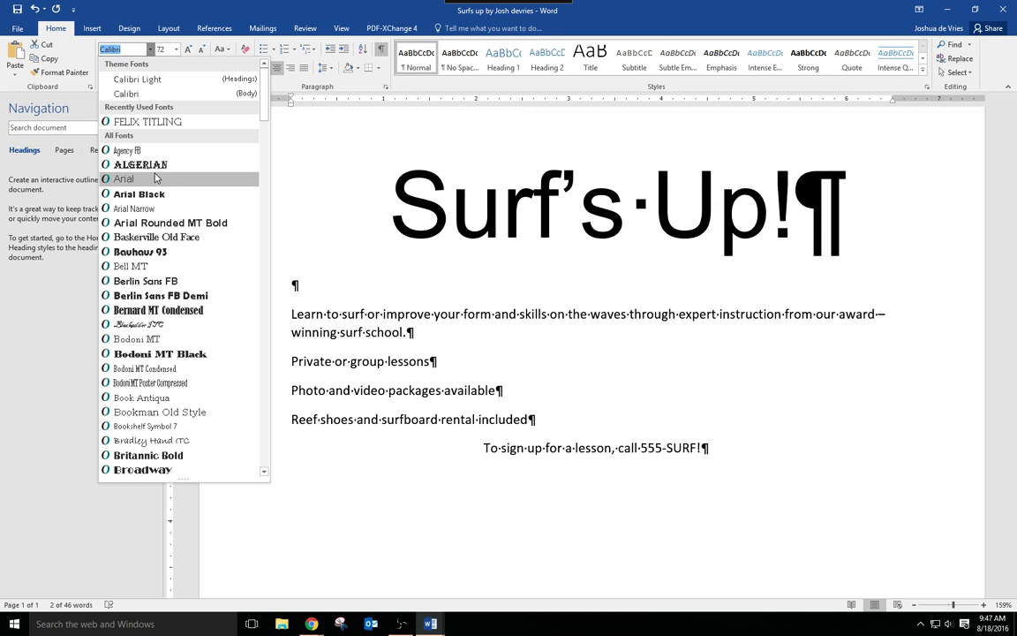
type("Rockwell")
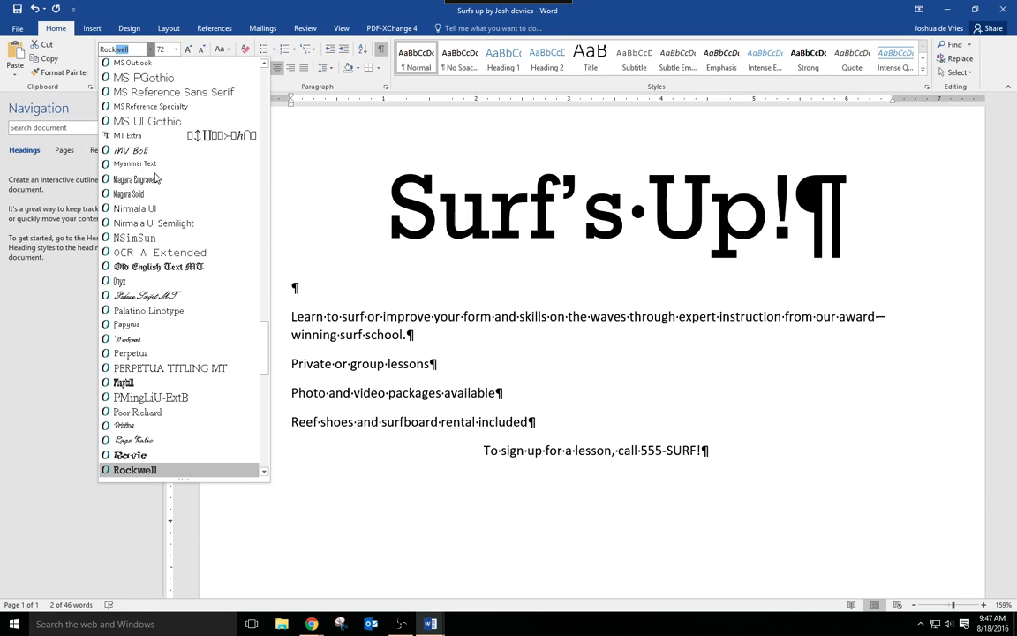
key("Down")
key("Down")
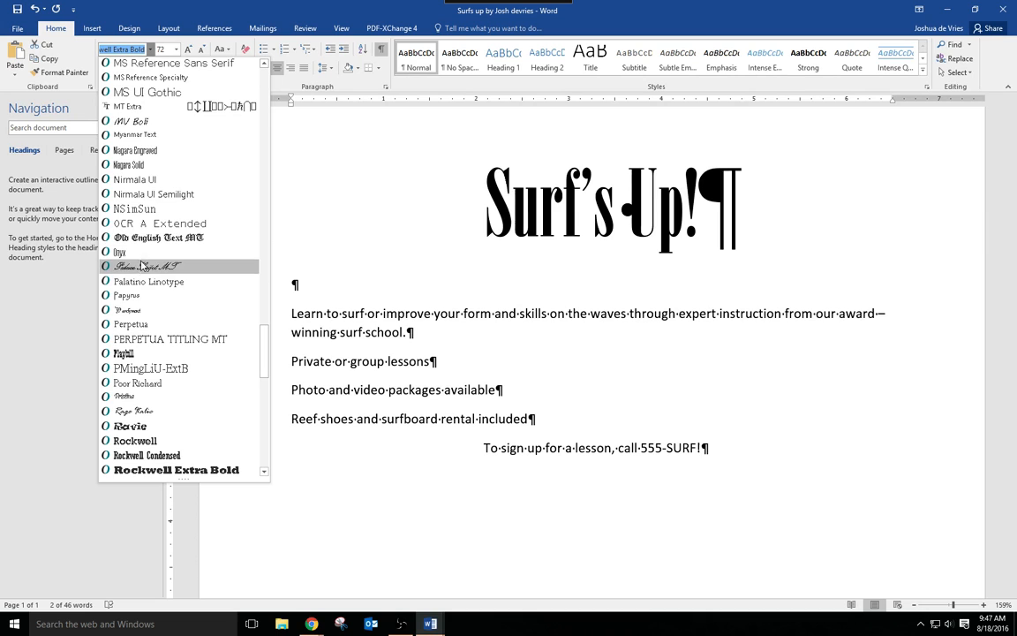
left_click(155, 469)
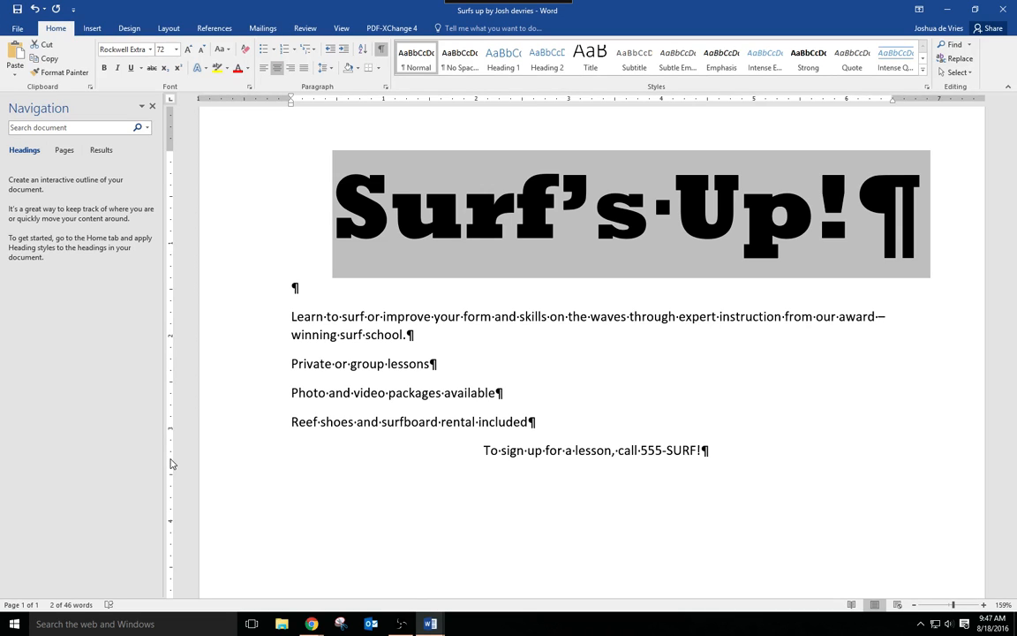
- Convert the title to UPPERCASE and apply the white text effect with an orange outline and hard orange shadow
left_click(228, 50)
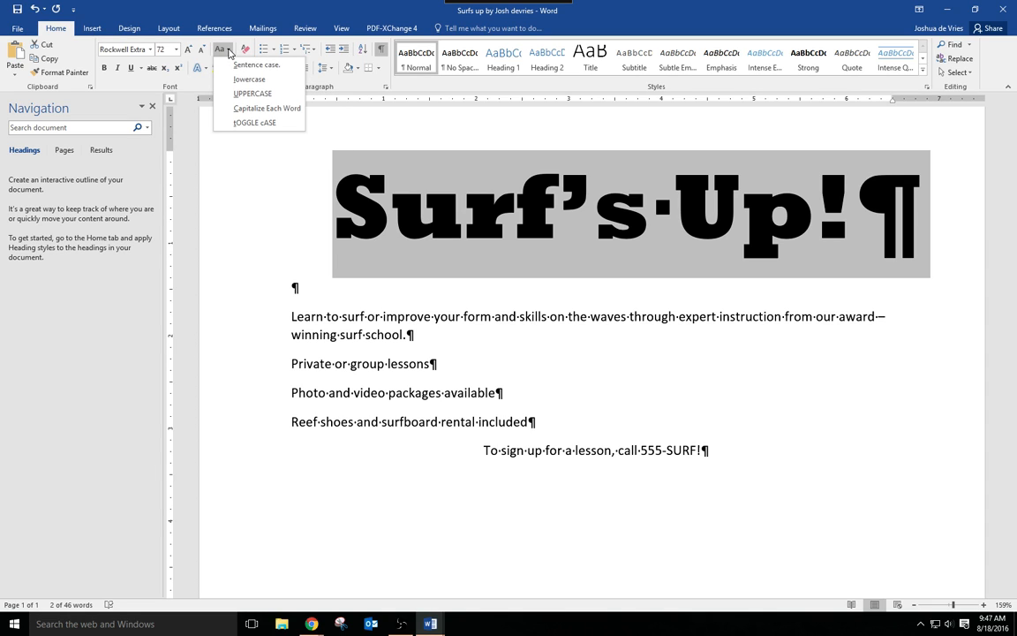
left_click(251, 94)
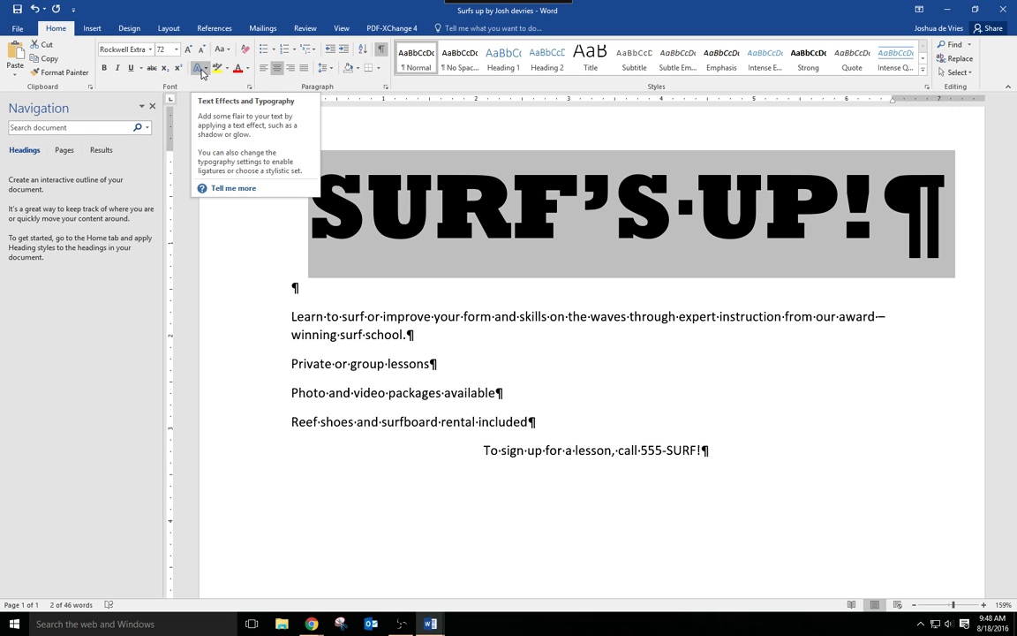
left_click(206, 70)
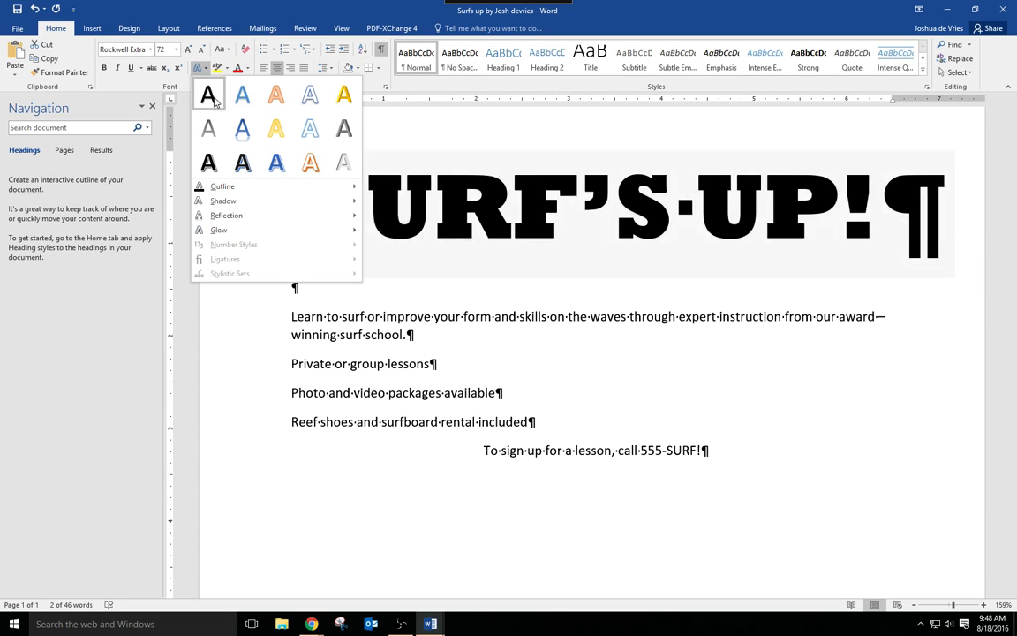
left_click(309, 164)
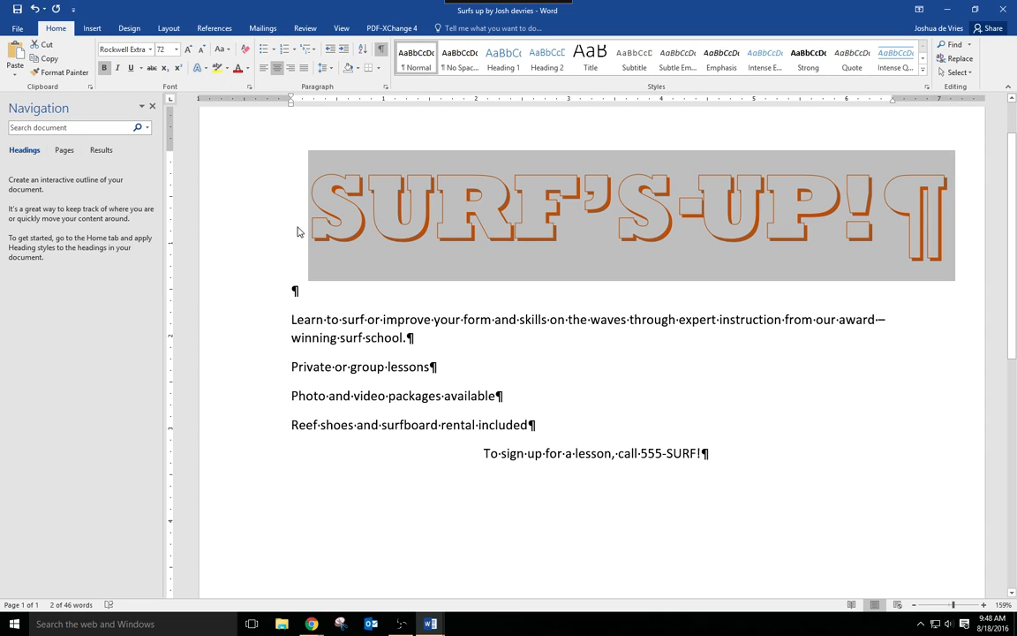
left_click(448, 281)
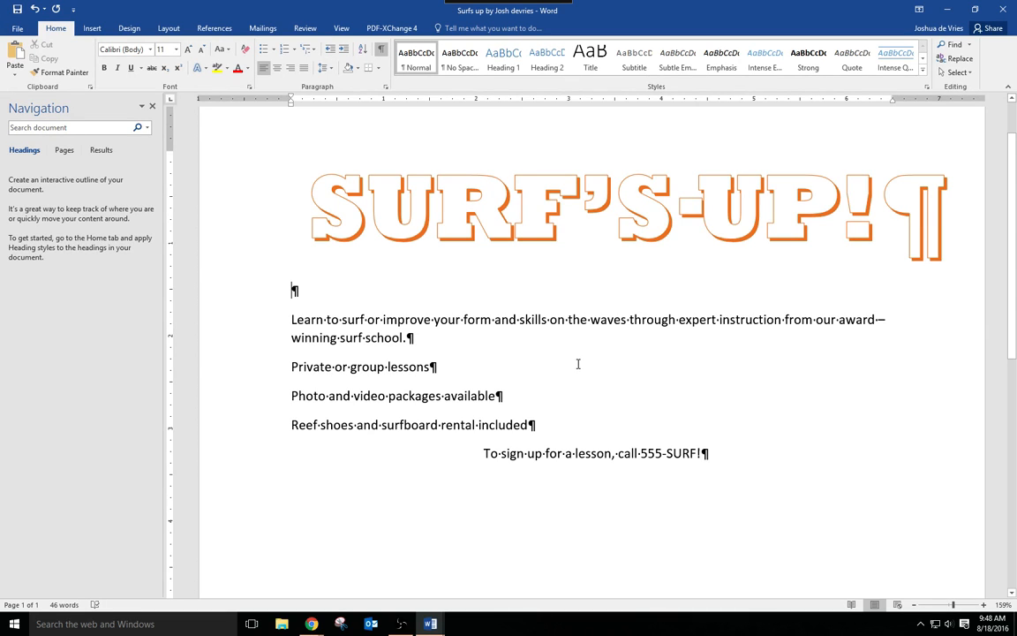
- Shade the title paragraph with Orange, Accent 2, Darker 25%
left_click(578, 221)
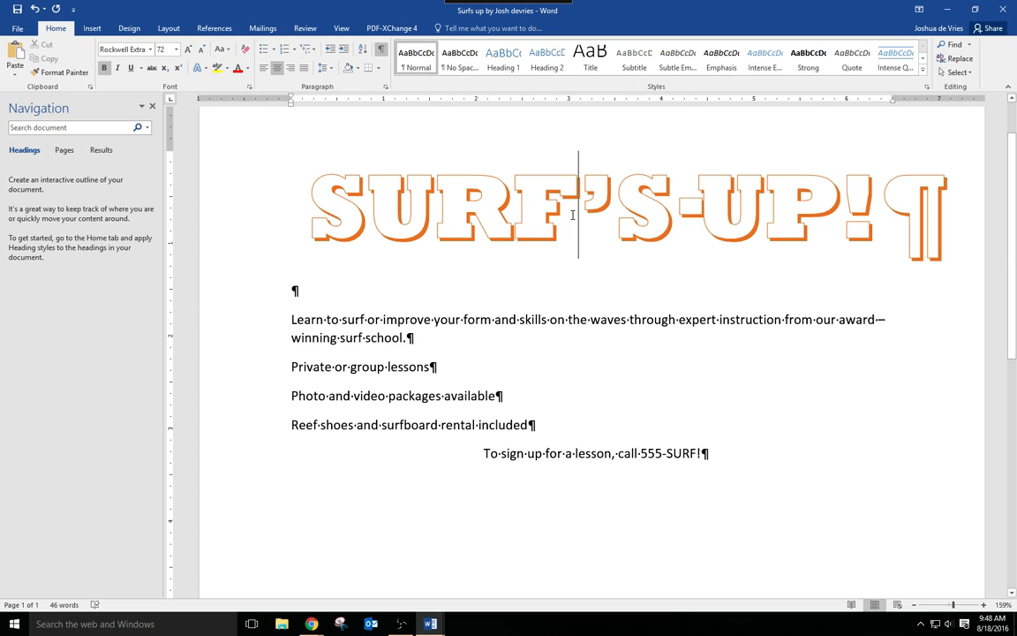
key("Left")
key("Left")
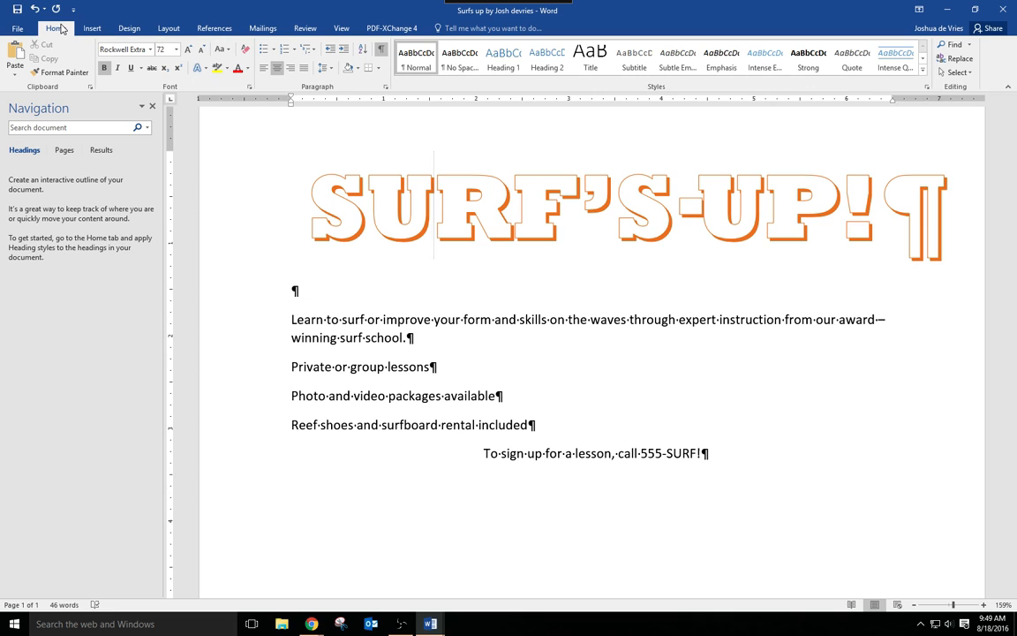
left_click(358, 68)
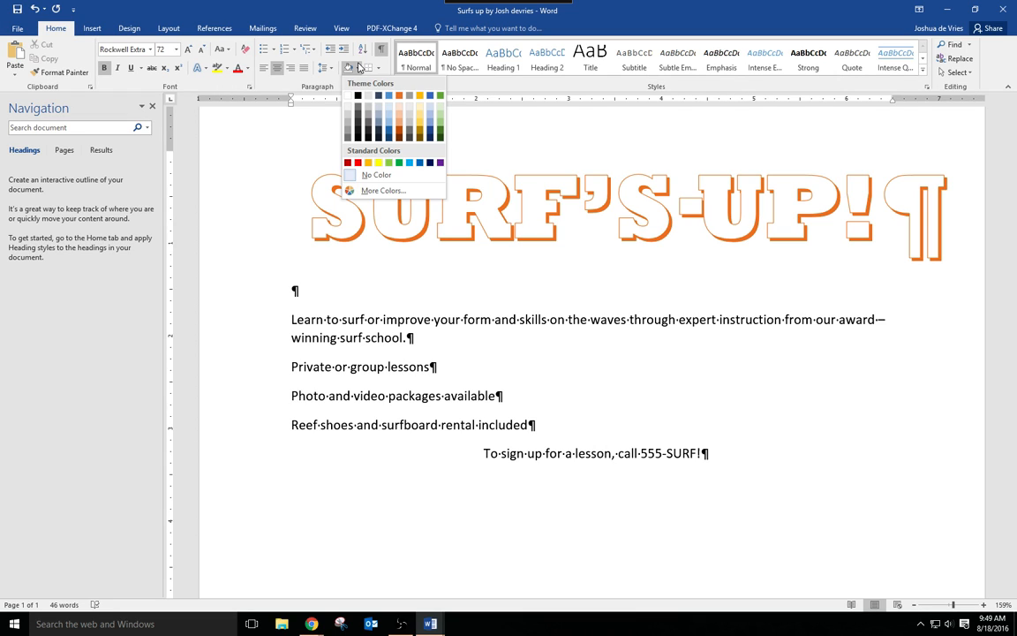
left_click(400, 133)
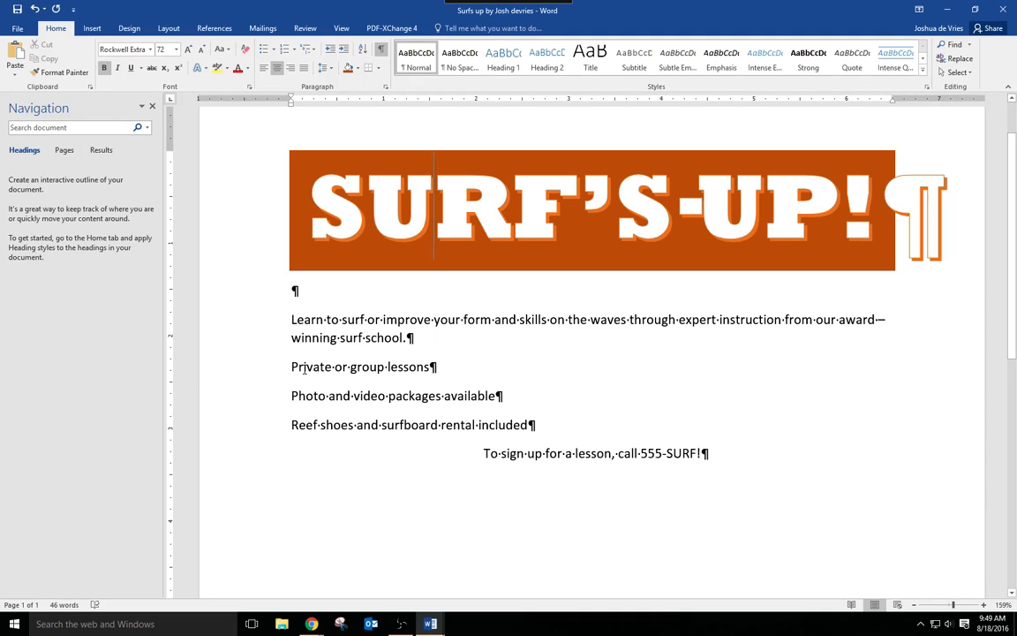
- Set the text from "Learn to surf" through "Reef shoes and surfboard rental included" to 24 points
left_click_drag(539, 429, 281, 325)
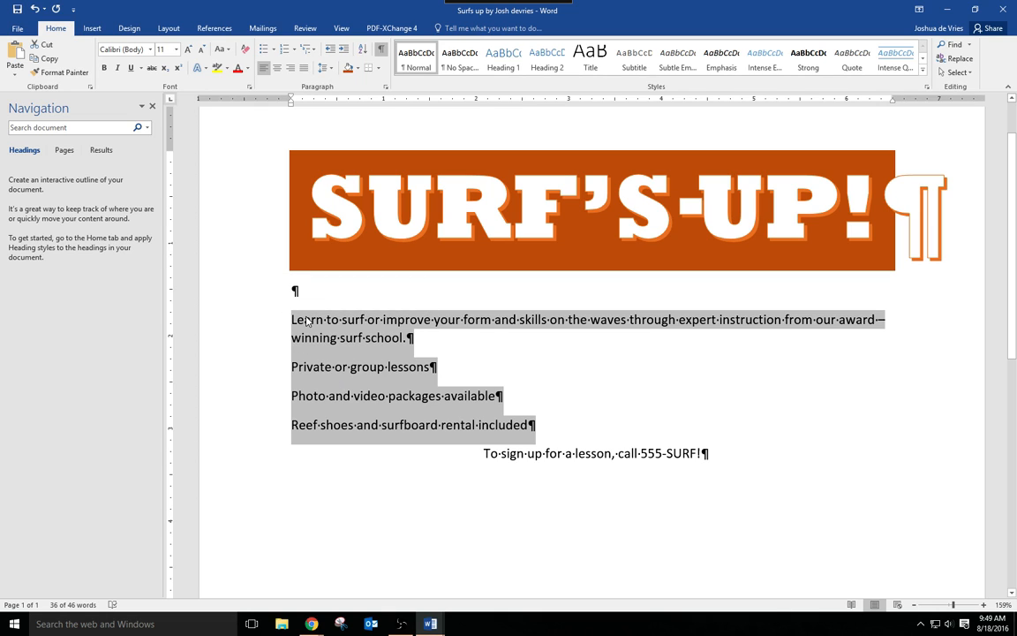
right_click(305, 321)
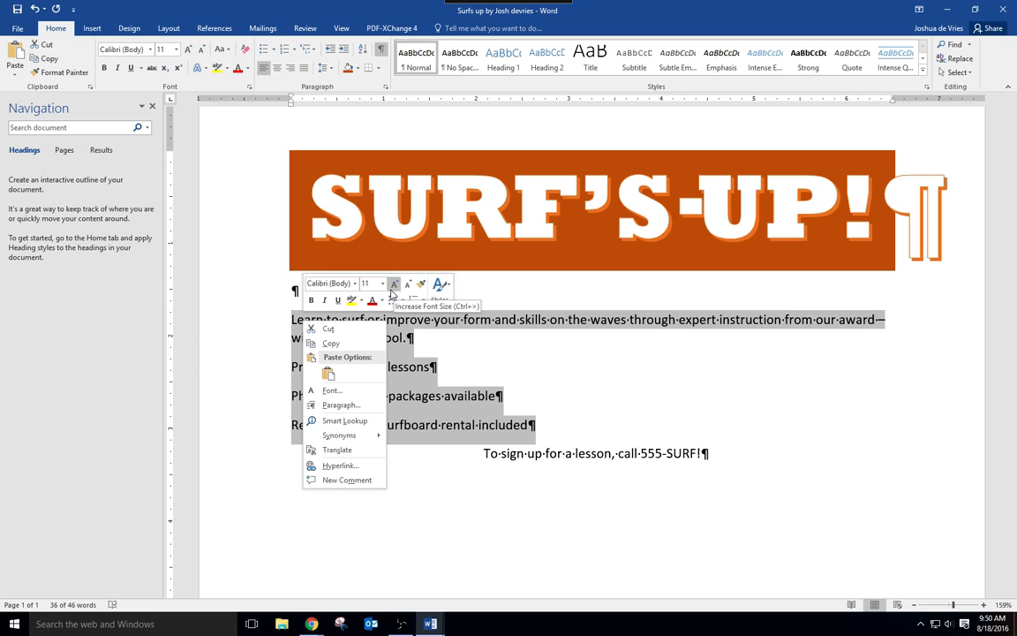
left_click(382, 284)
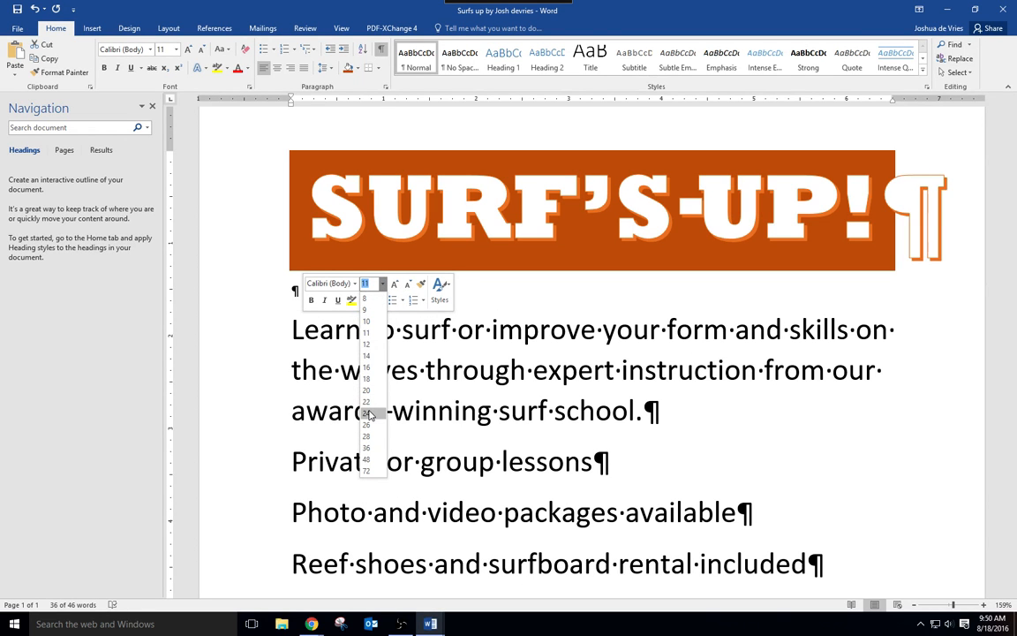
left_click(369, 414)
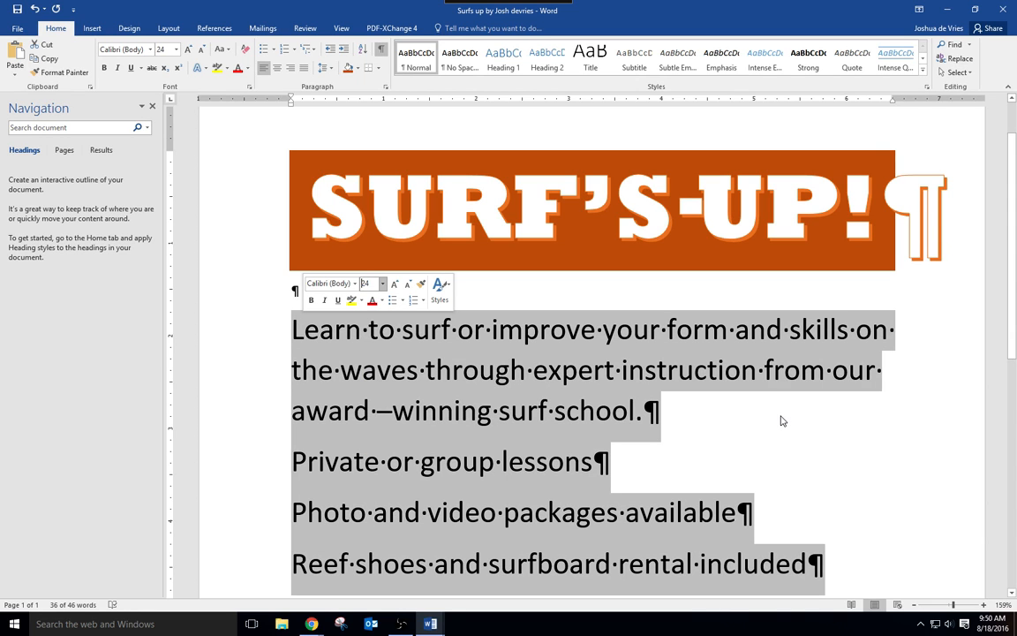
- Format the three lines on lessons, photo and video packages, and rental as a bulleted list
scroll(799, 419, "down", 2)
left_click(642, 419)
left_click_drag(763, 423, 265, 305)
left_click(673, 361)
left_click_drag(833, 479, 286, 400)
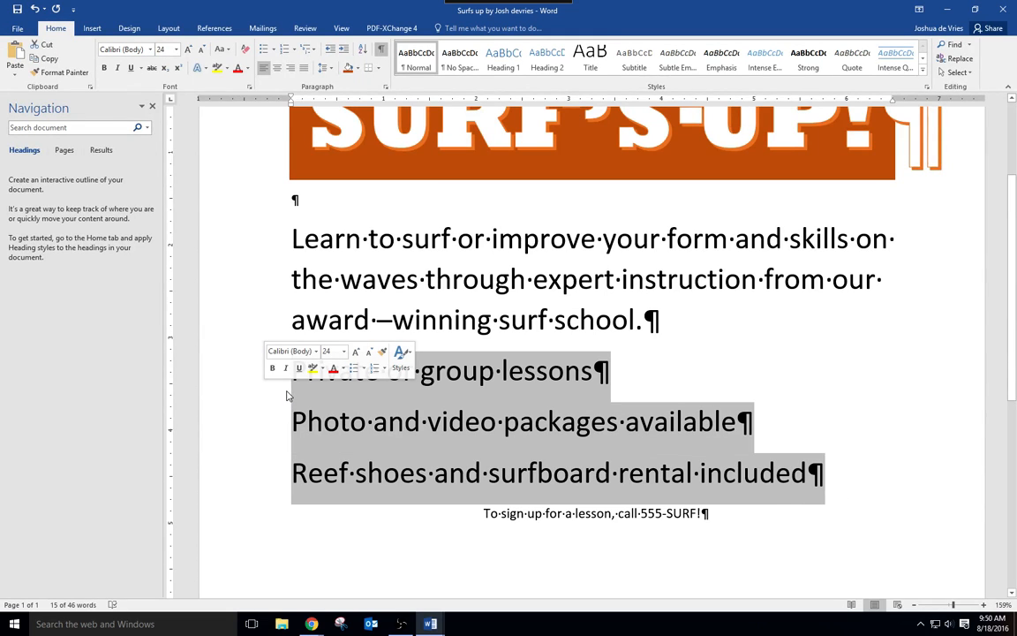
left_click(354, 368)
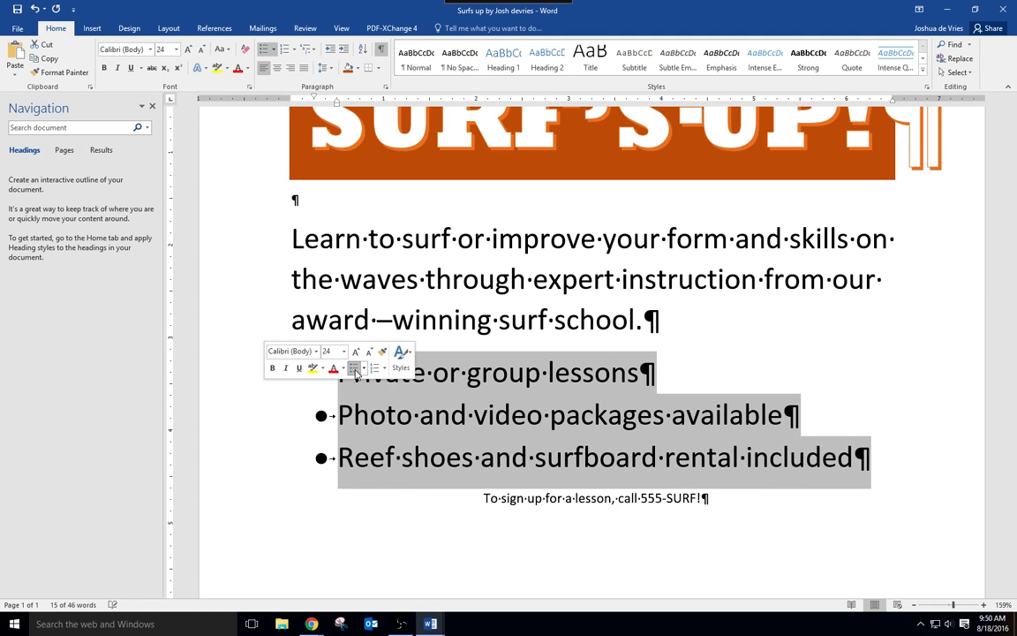
left_click(901, 466)
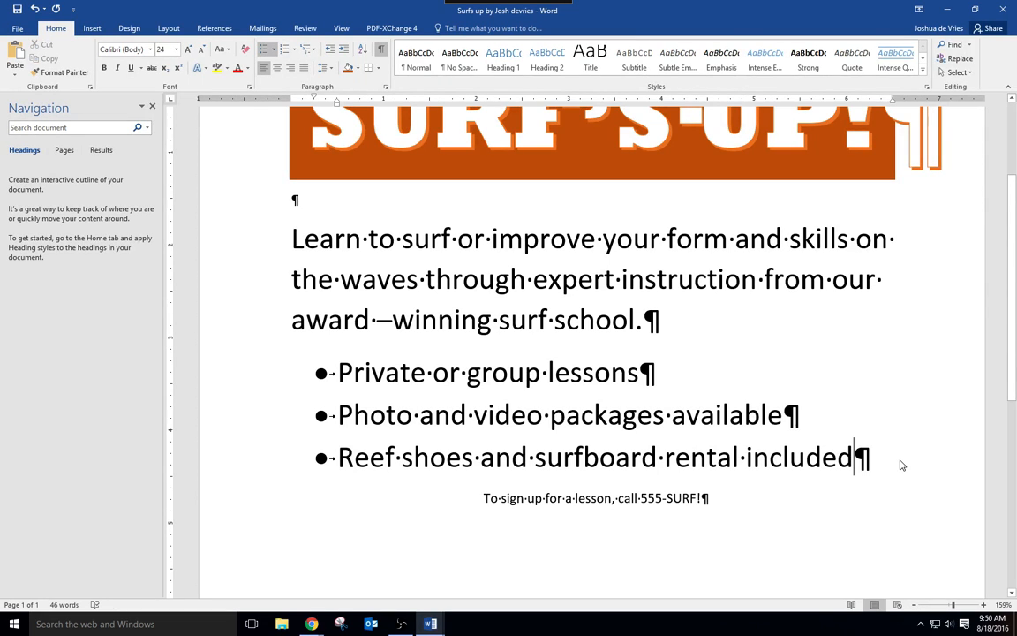
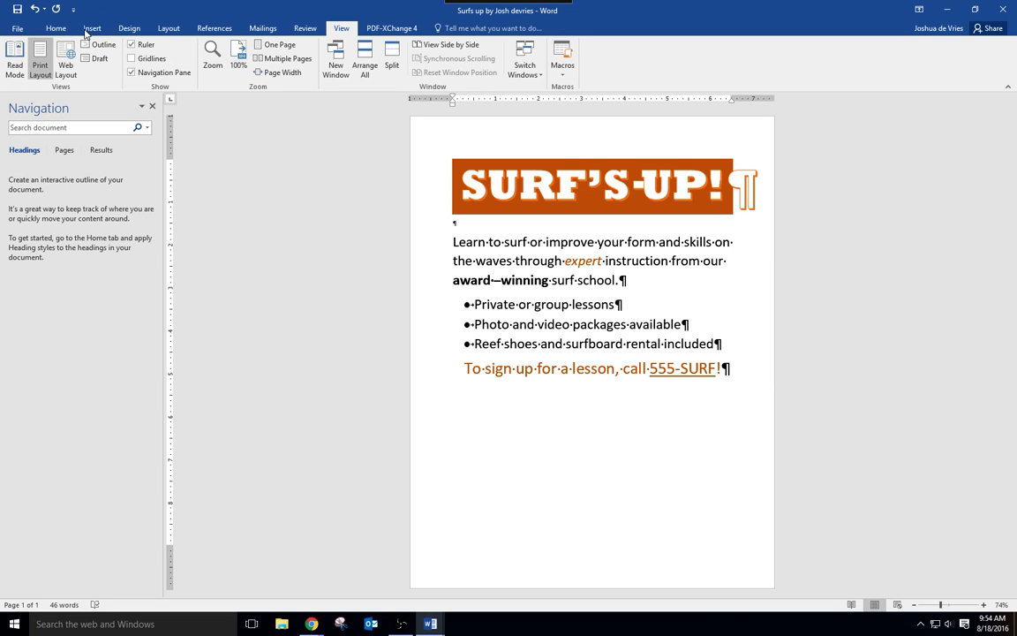
- Change the flyer's theme colors to the Blue color scheme
left_click(129, 28)
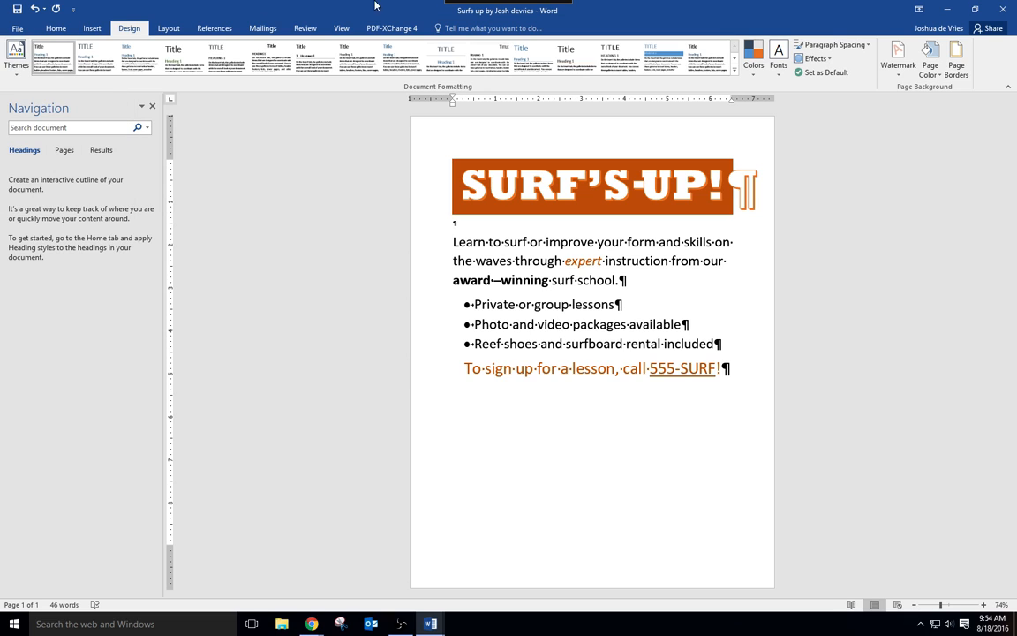
left_click(757, 75)
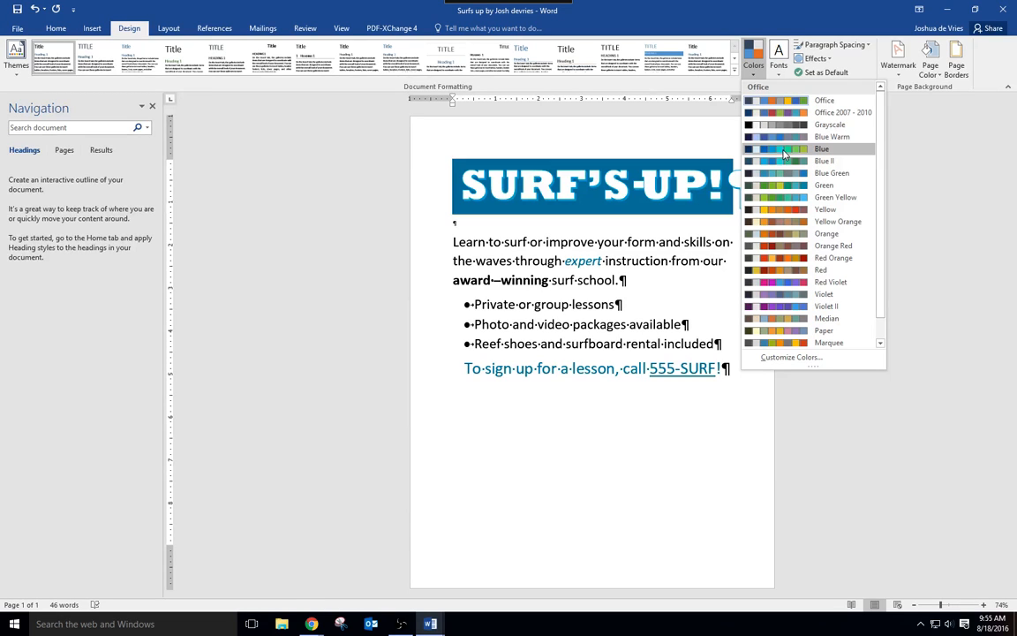
left_click(783, 154)
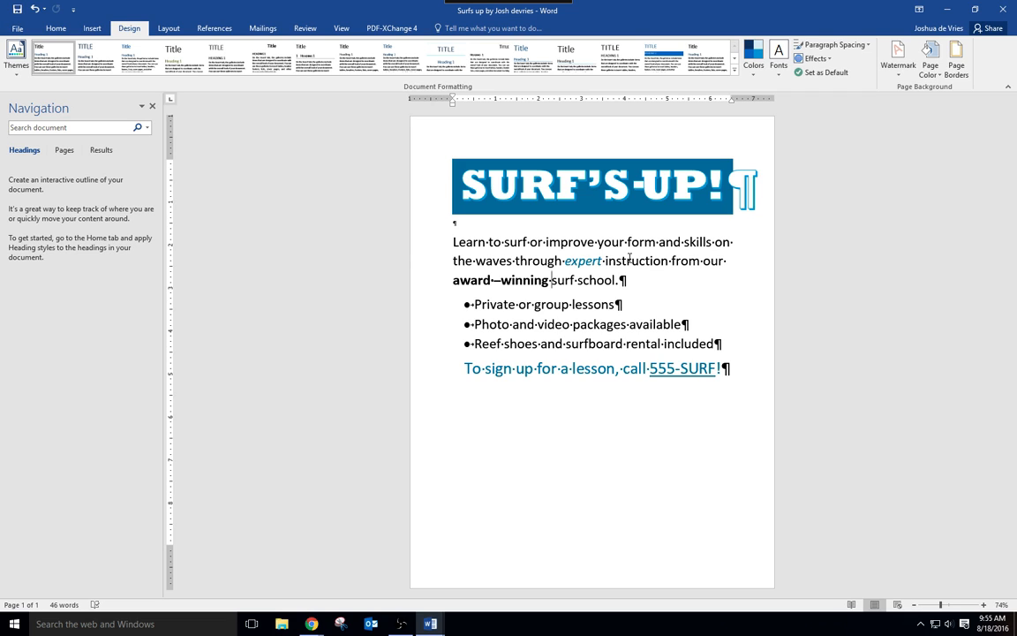
- View the flyer at page width, as one whole page and at other magnifications, ending at 100% zoom
left_click(341, 28)
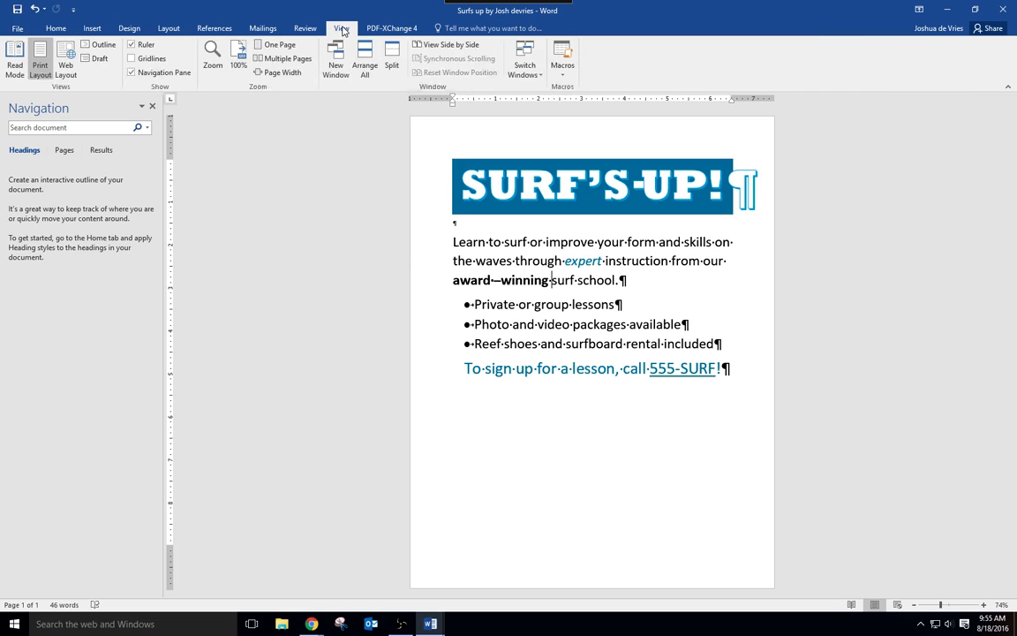
left_click(287, 75)
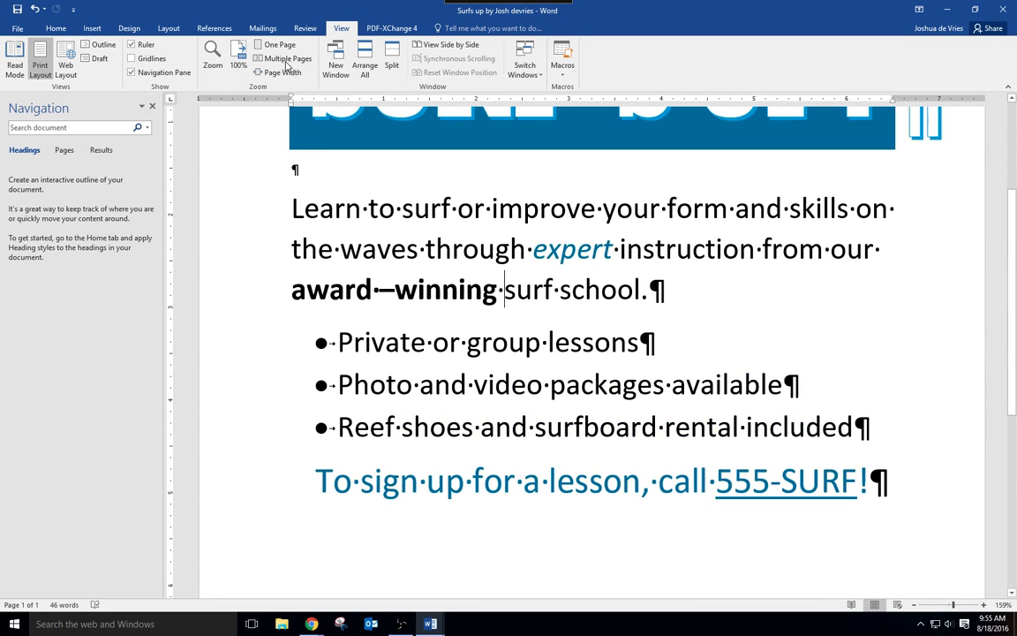
left_click(283, 46)
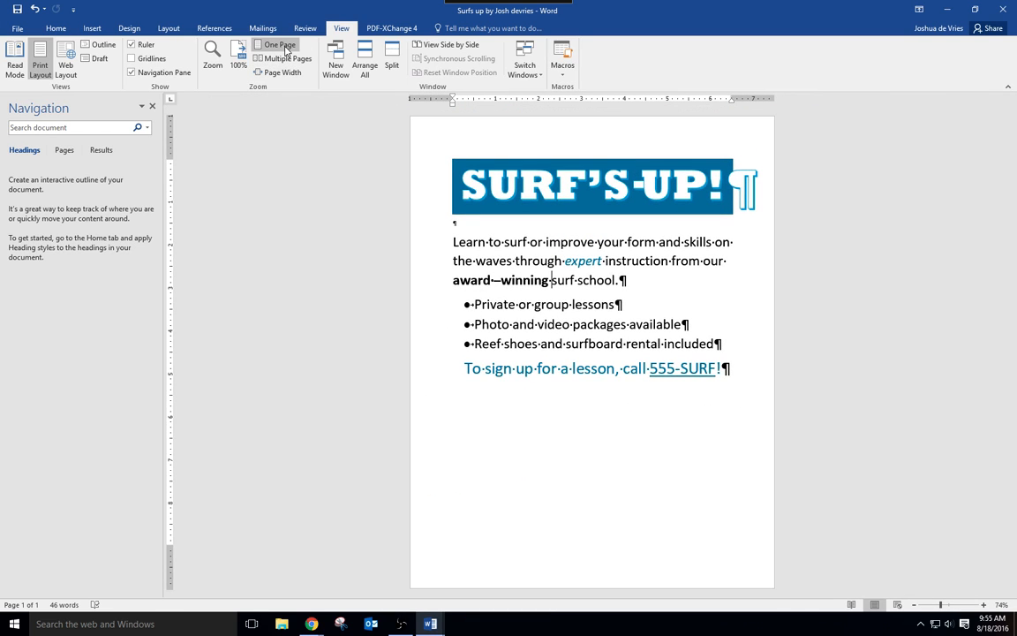
left_click(946, 606)
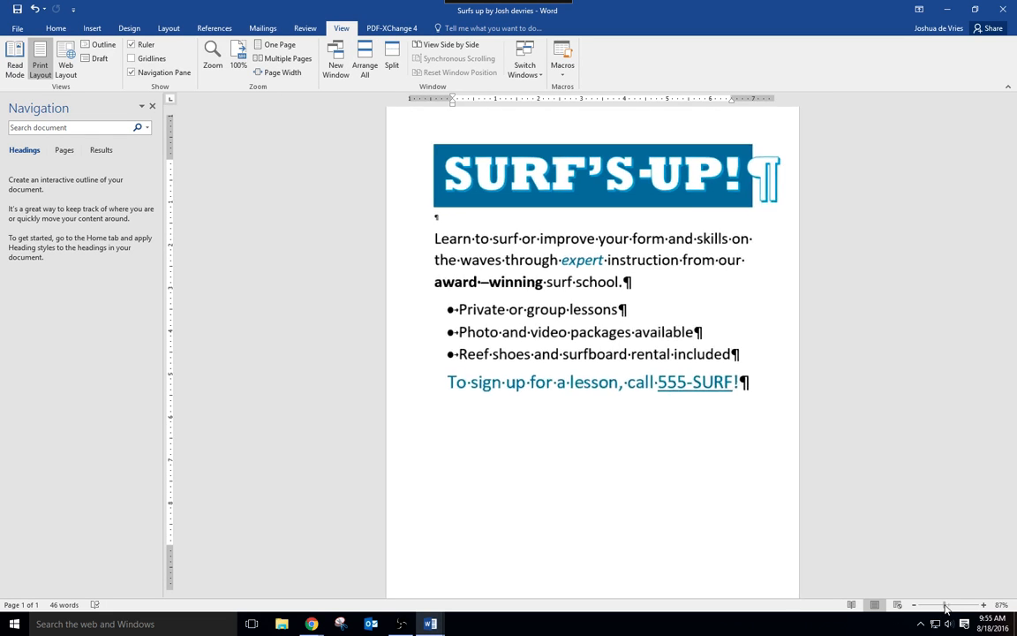
left_click_drag(946, 606, 917, 608)
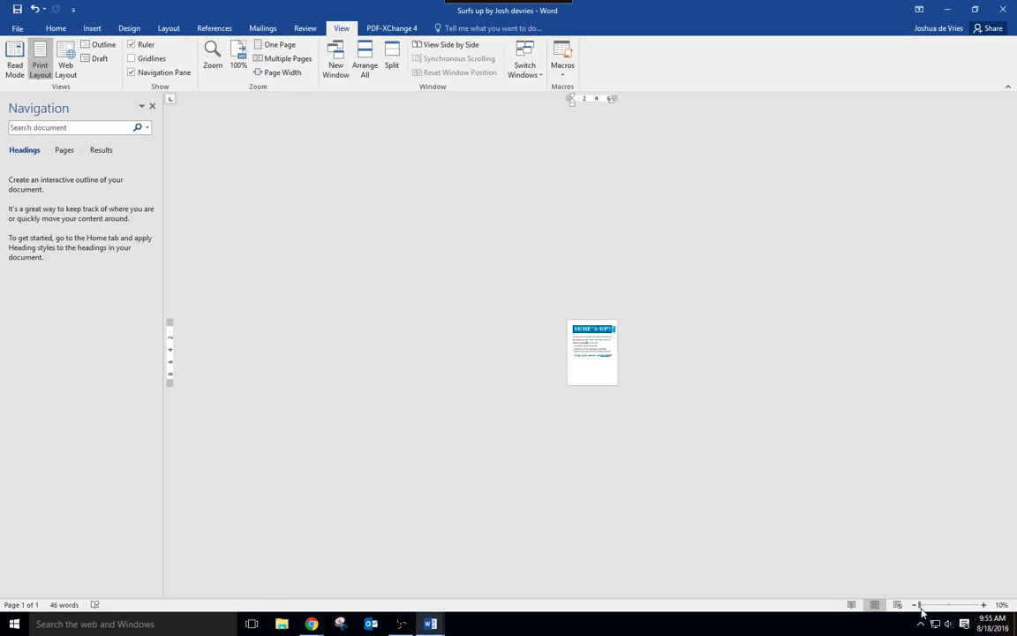
left_click_drag(920, 608, 949, 609)
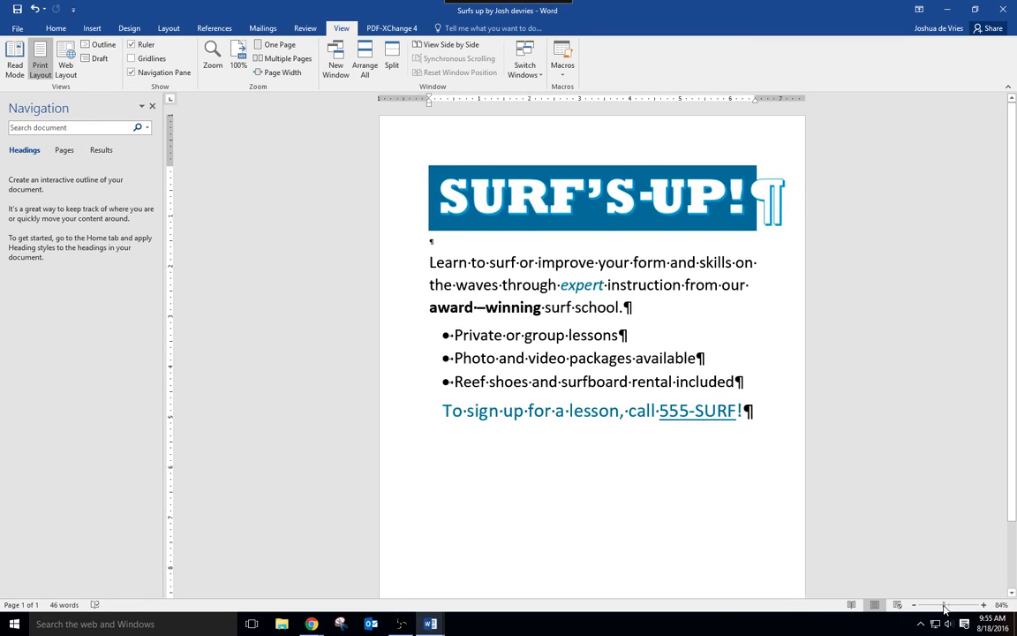
mouse_move(950, 607)
left_mouse_down()
mouse_move(960, 609)
mouse_move(948, 607)
left_mouse_up()
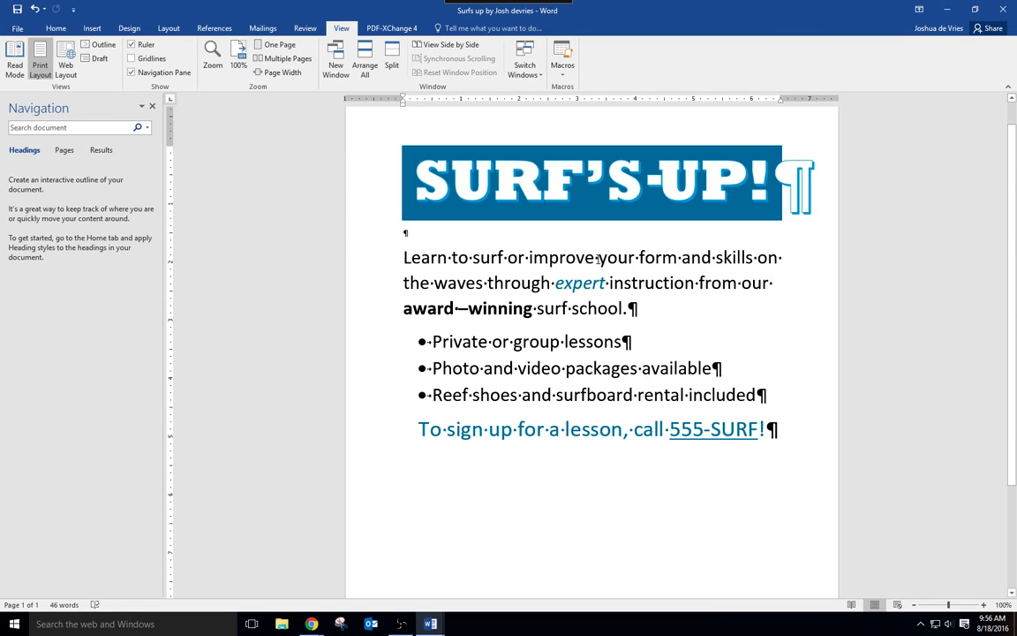
- Switch to the INF1030 course page in Chrome and download Surfing.jpg from the Chapter 1 Word Files folder in Topic 2
mouse_move(311, 625)
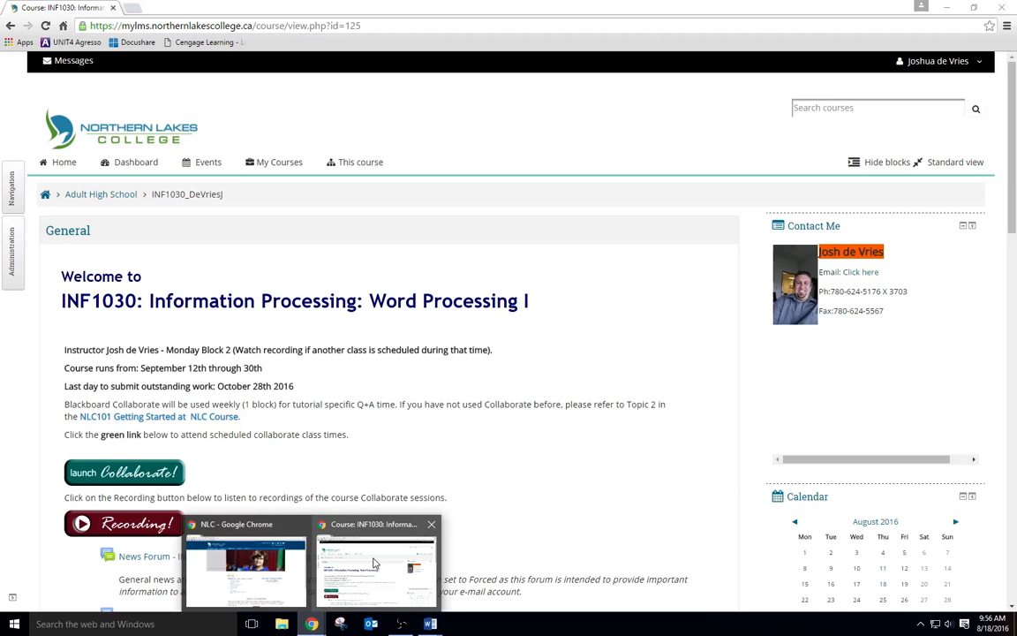
left_click(377, 560)
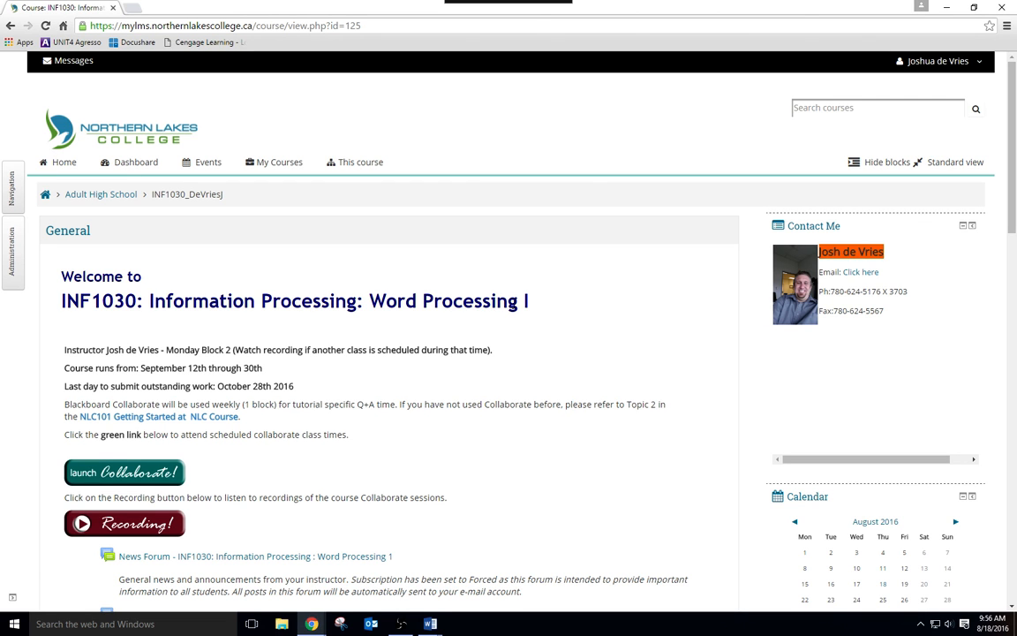
scroll(597, 316, "down", 10)
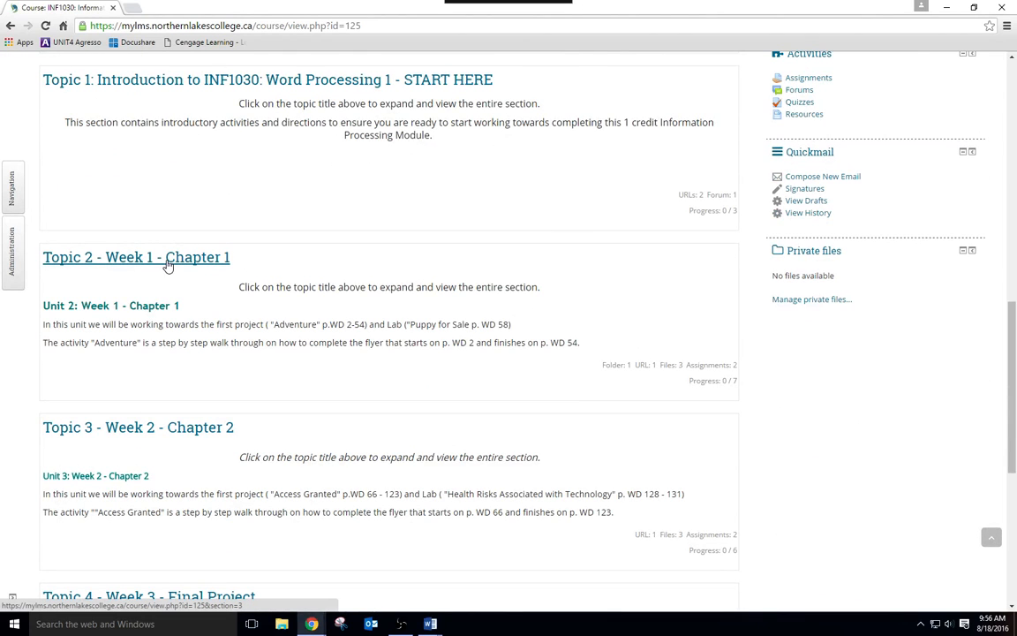
left_click(167, 259)
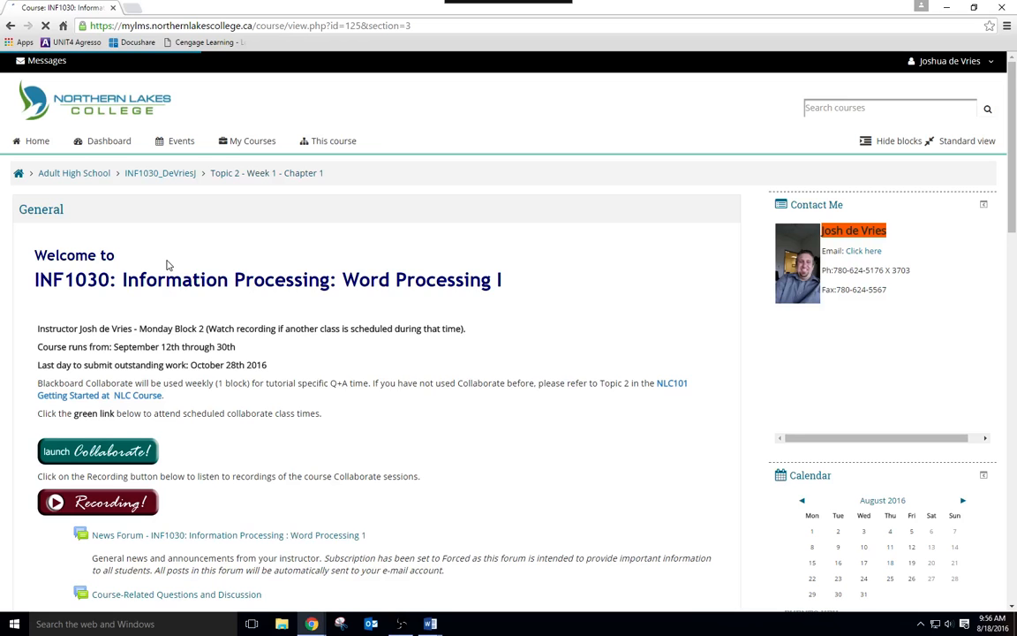
scroll(527, 374, "down", 10)
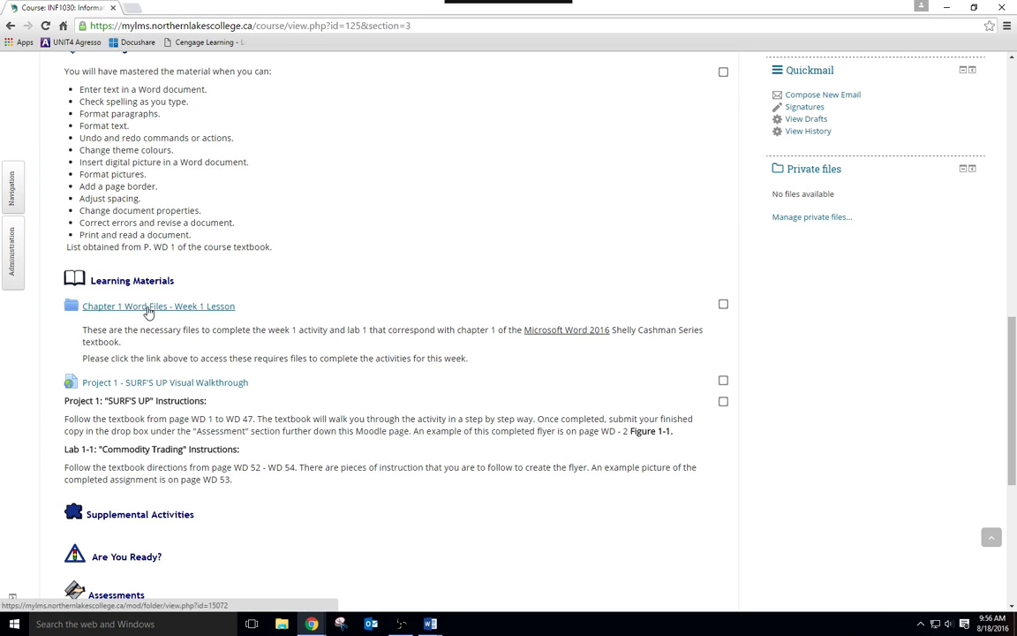
left_click(149, 307)
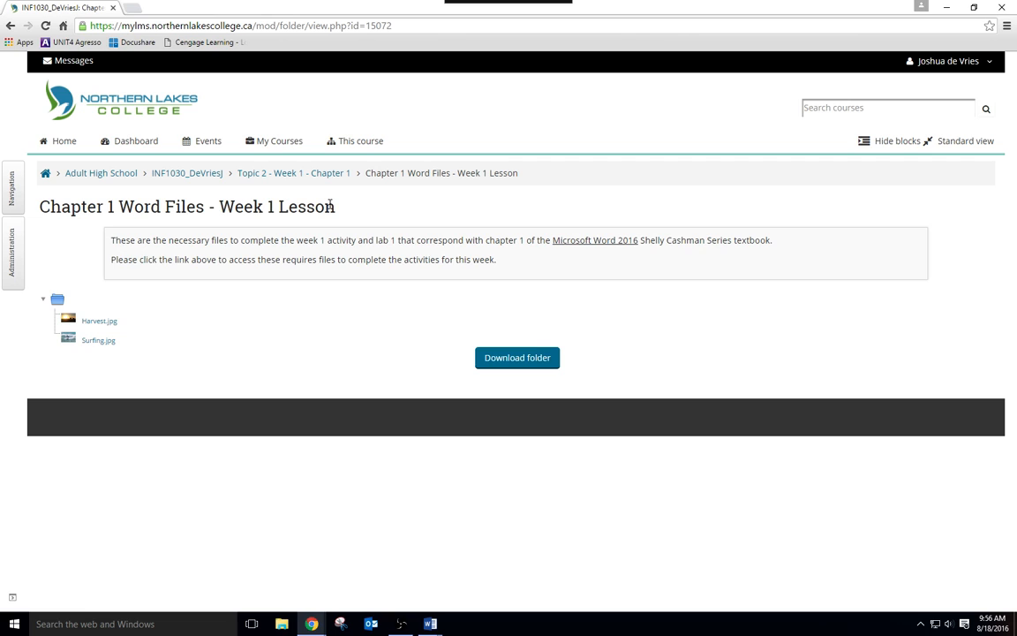
left_click(95, 343)
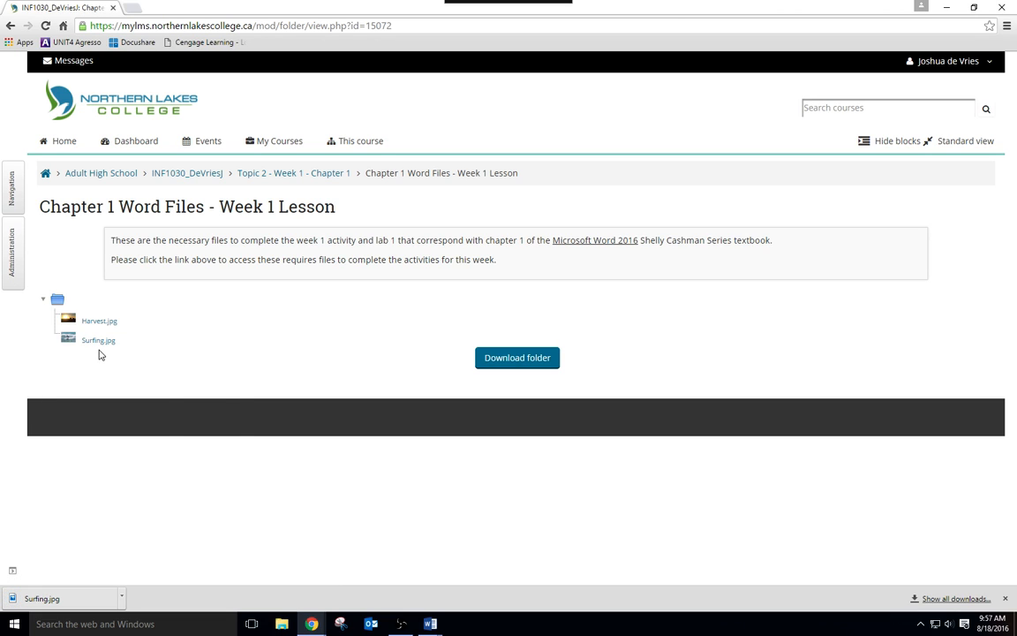
- Insert the downloaded Surfing.jpg into the blank paragraph below the title in Word and shrink it proportionally to about 6 inches wide
left_click_drag(51, 600, 438, 235)
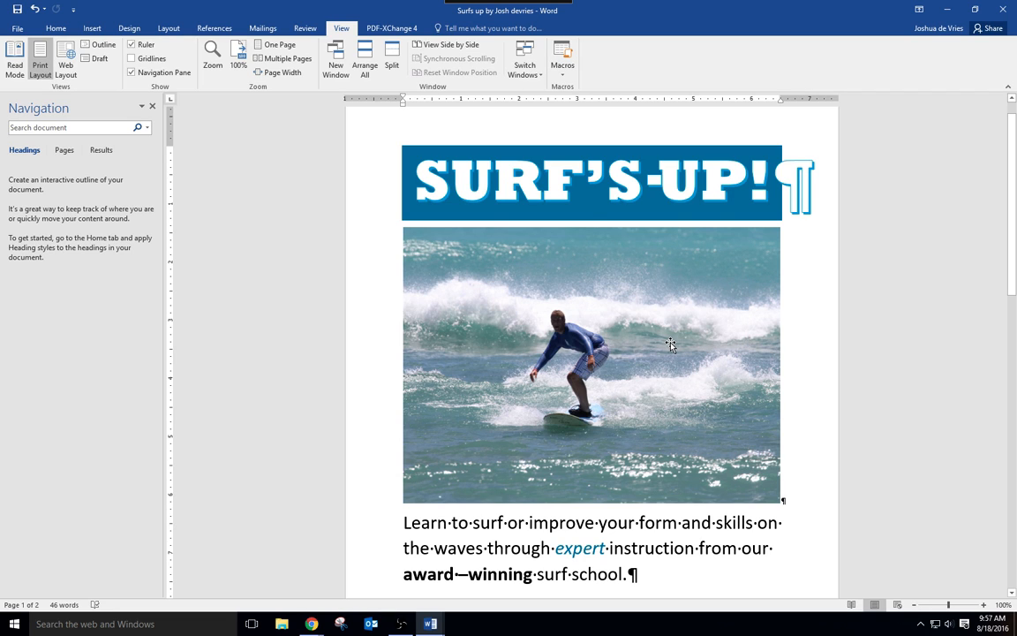
left_click(547, 322)
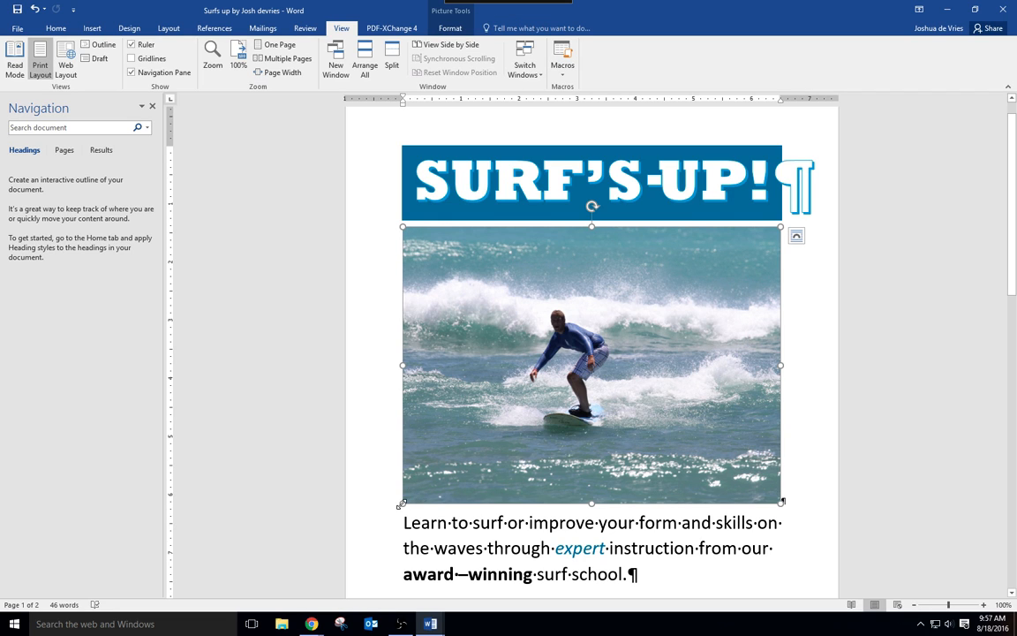
left_click_drag(403, 503, 472, 453)
left_click_drag(639, 351, 432, 392)
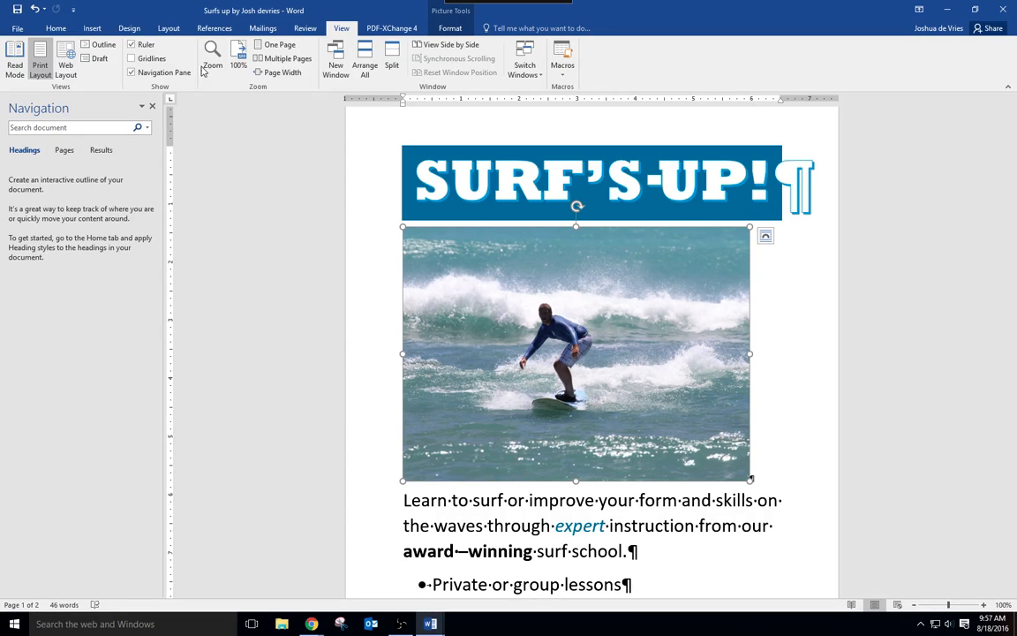
- Center the surfing picture horizontally between the page margins and keep it selected
left_click(56, 29)
left_click(277, 68)
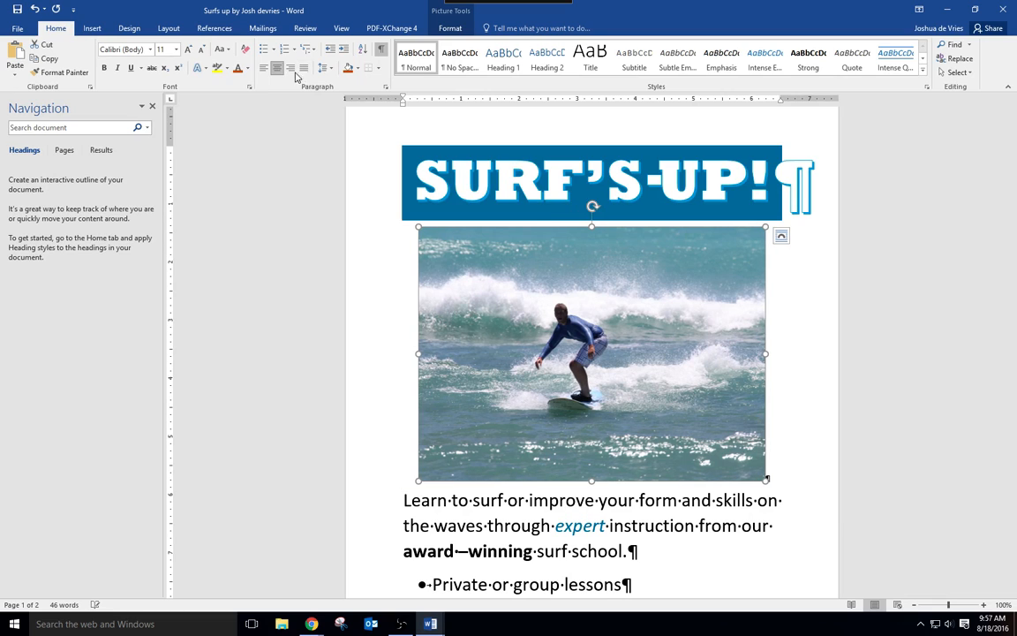
left_click(822, 344)
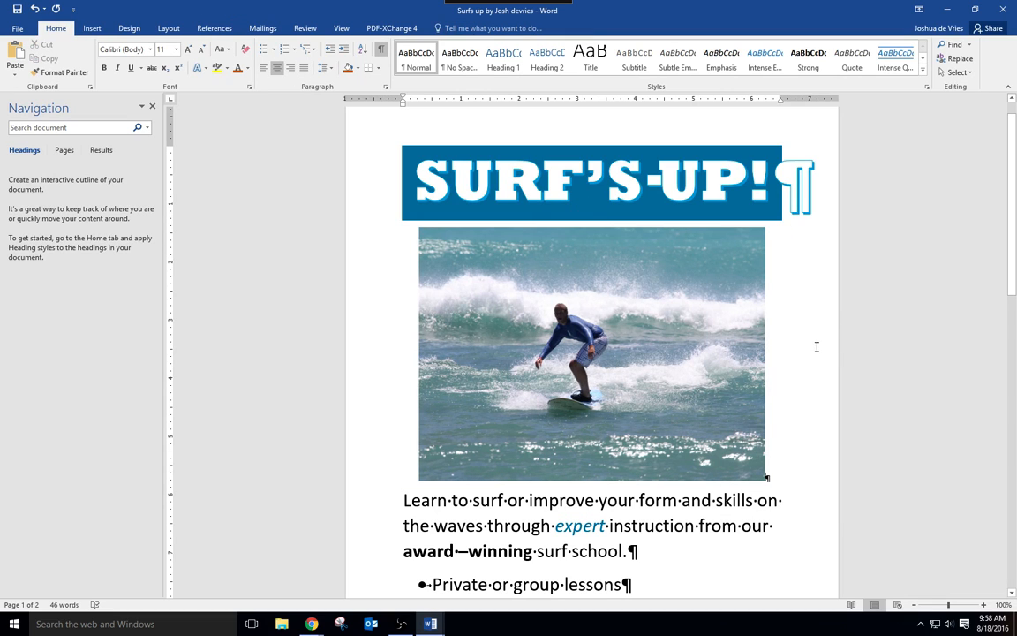
left_click(490, 255)
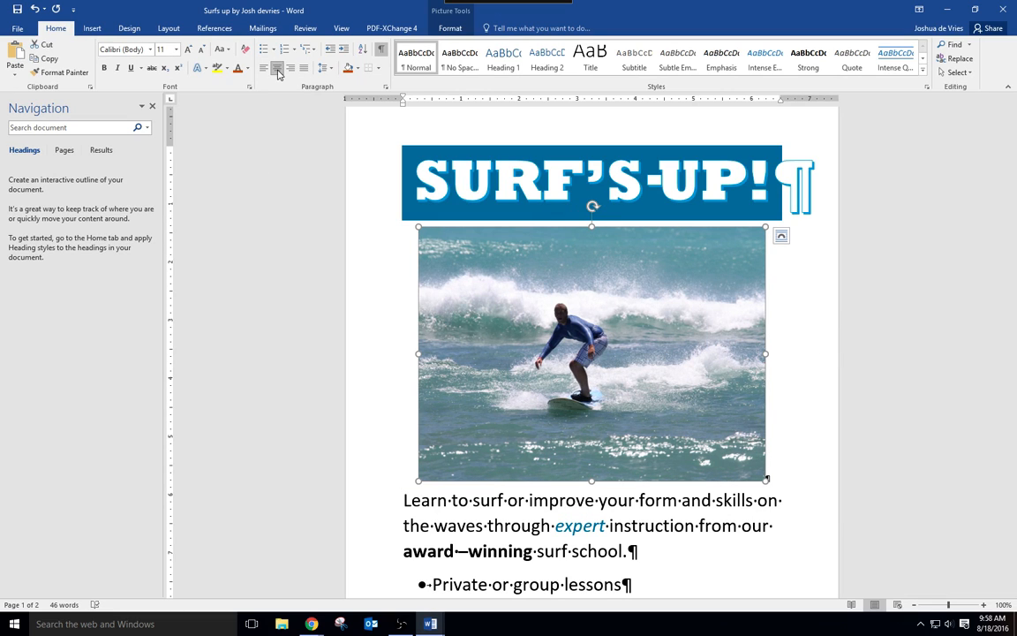